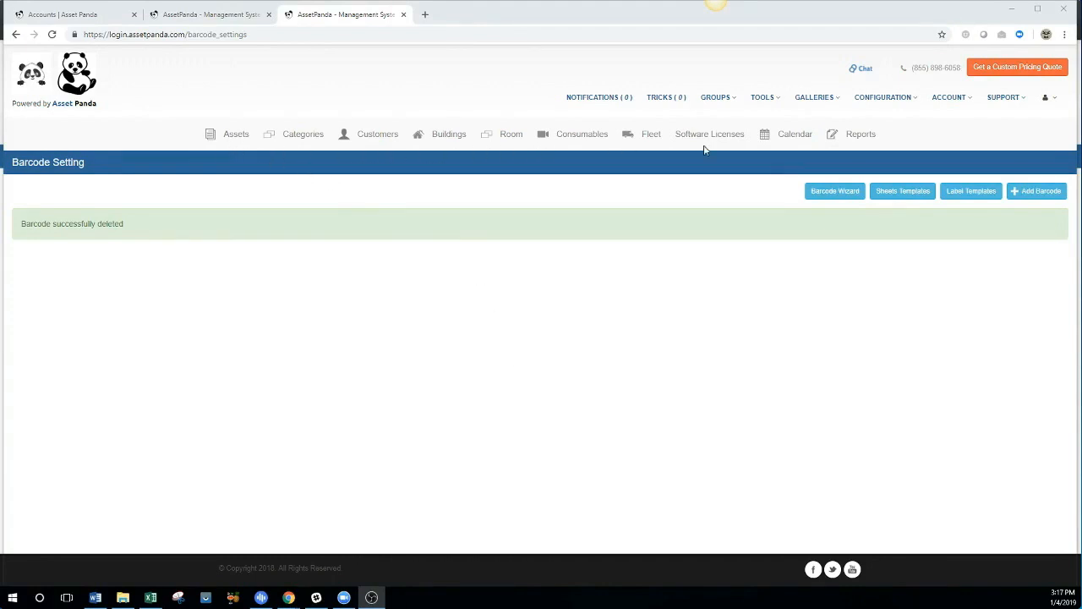
In Group Settings for Assets, check that Asset ID has Bar Code Scanner enabled.
{"action": "mouse_move", "coordinate": [868, 99]}
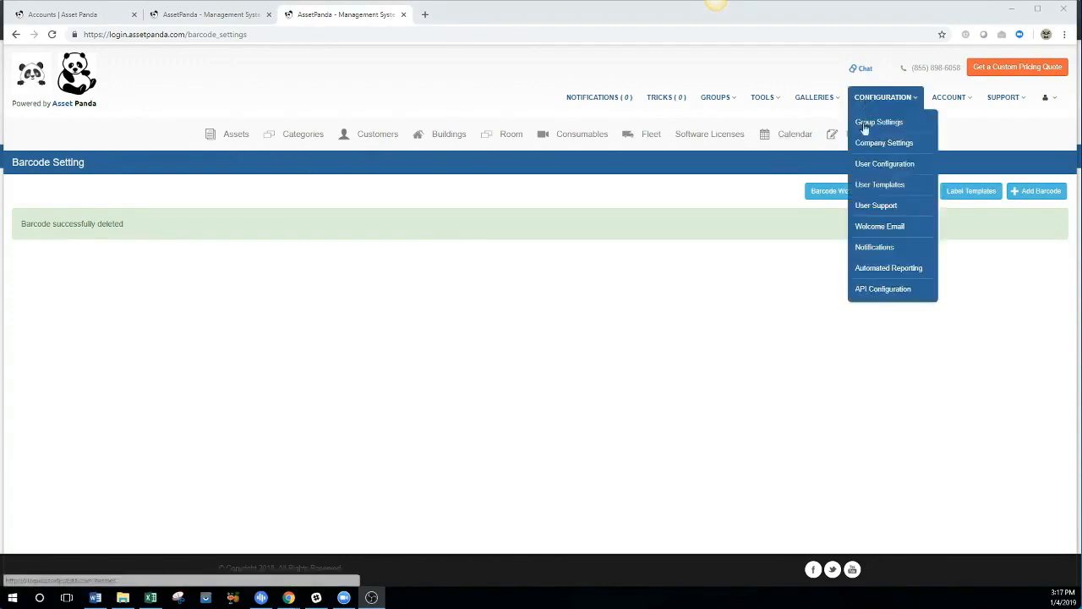
{"action": "left_click", "coordinate": [865, 127]}
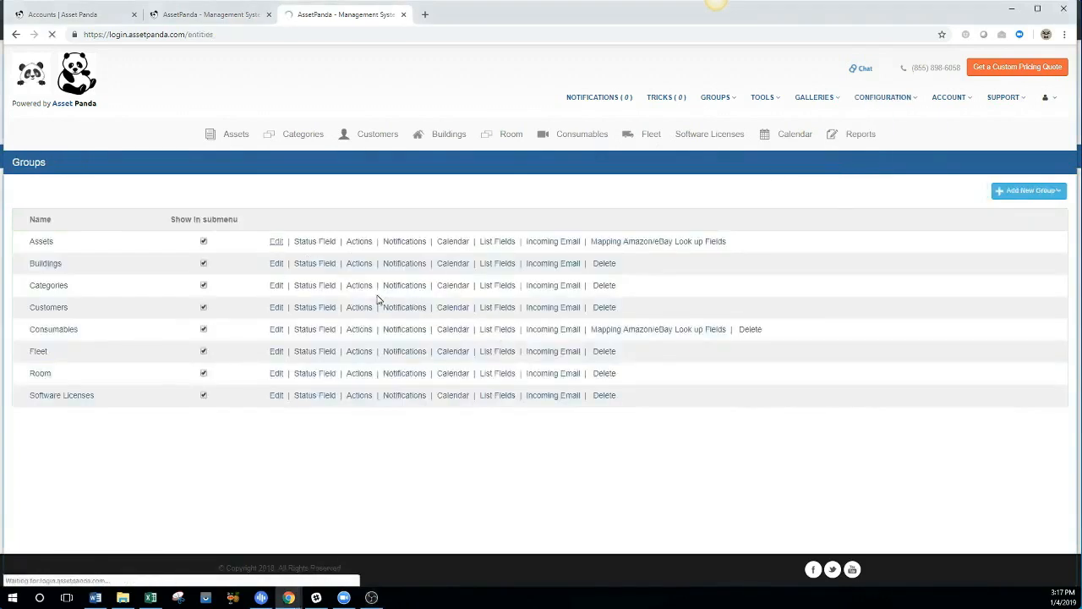
{"action": "scroll", "coordinate": [330, 312], "scroll_direction": "down", "scroll_amount": 3}
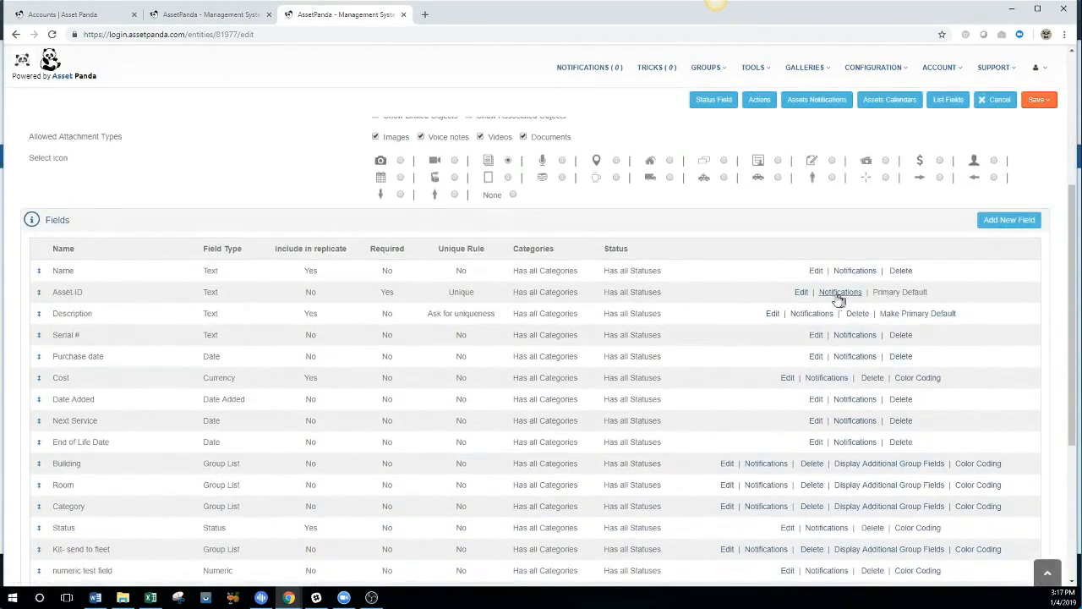
{"action": "left_click", "coordinate": [801, 292]}
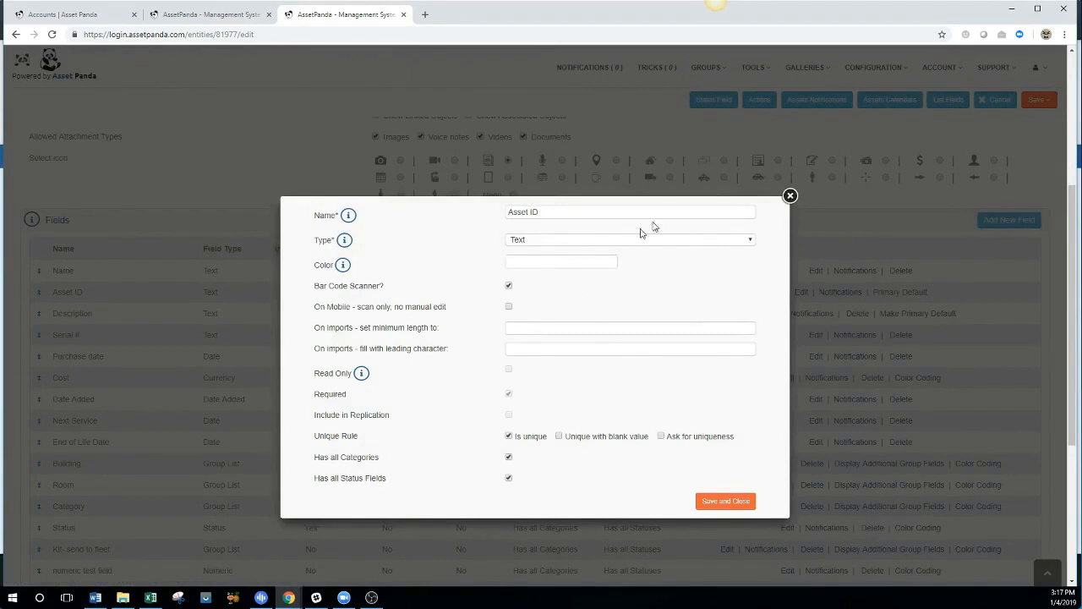
{"action": "left_click", "coordinate": [790, 196]}
{"action": "scroll", "coordinate": [773, 249], "scroll_direction": "up", "scroll_amount": 5}
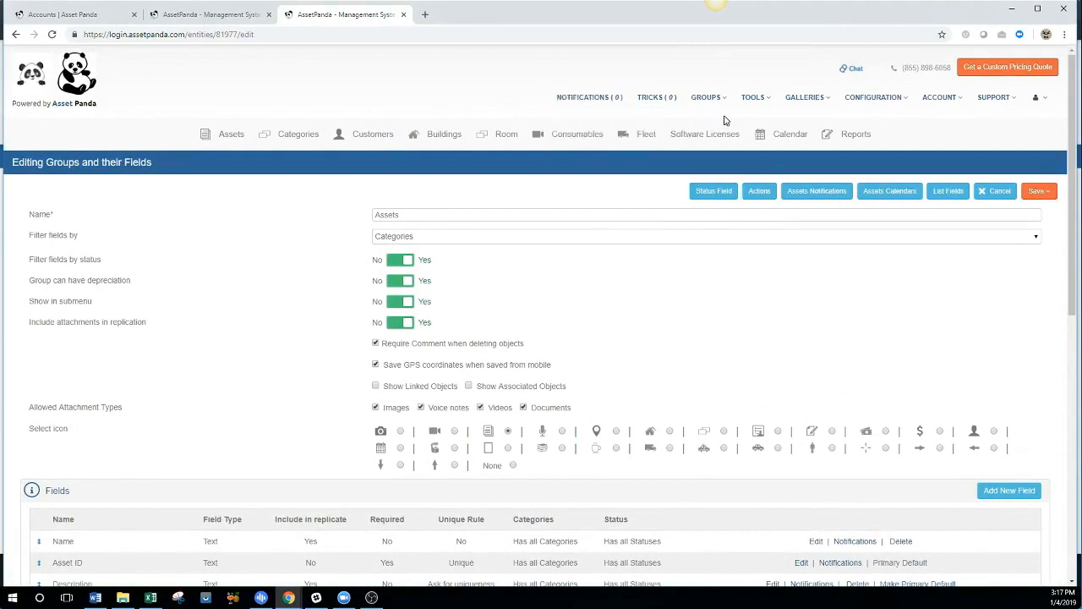
Go to the Barcode Generator's Sheets Templates list and start a new sheet template.
{"action": "mouse_move", "coordinate": [756, 109]}
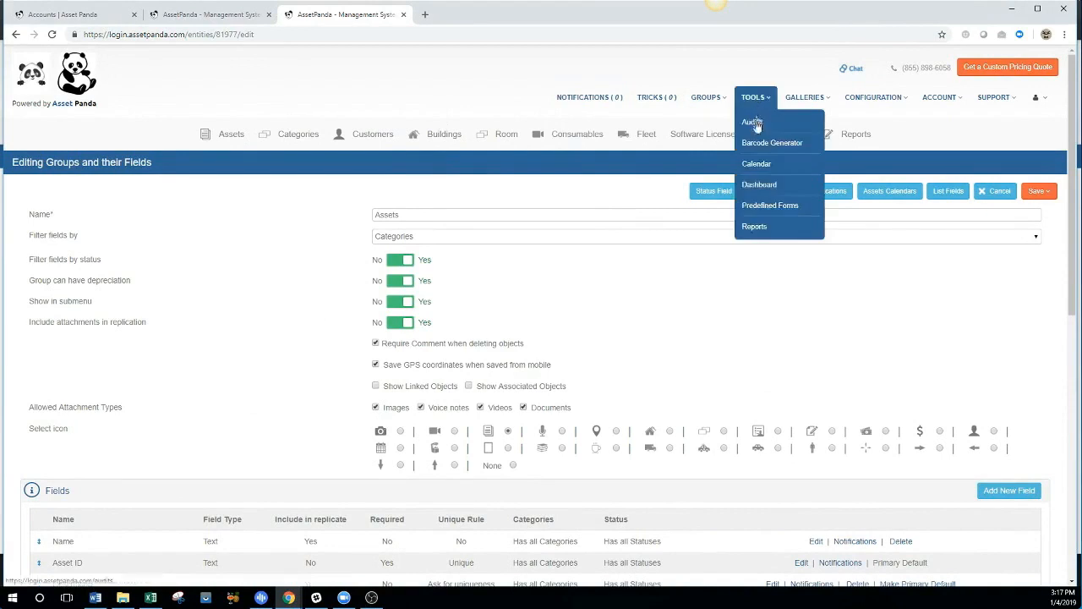
{"action": "left_click", "coordinate": [756, 145]}
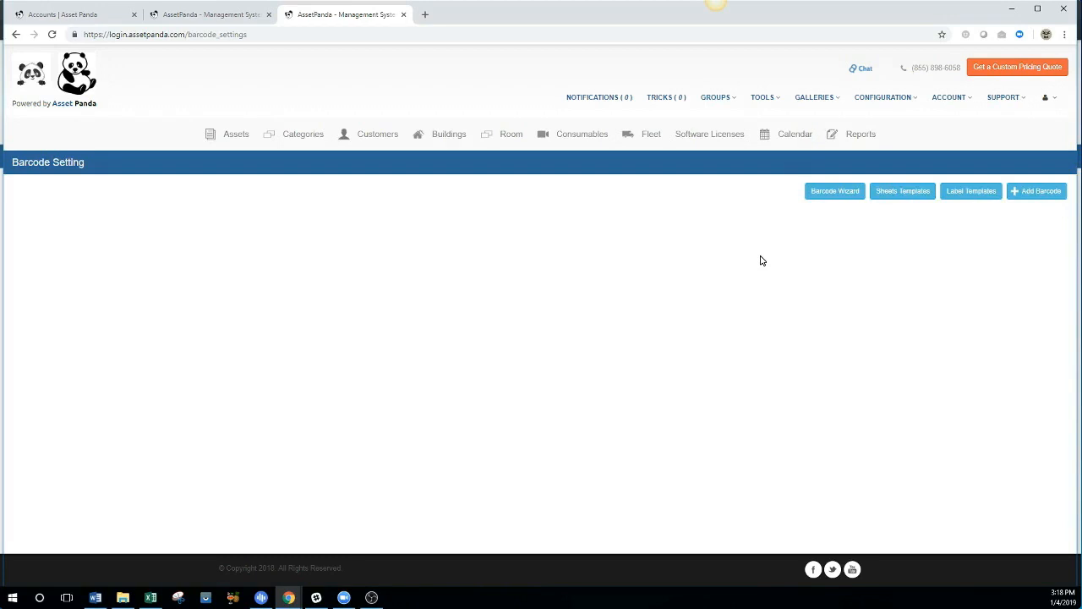
{"action": "left_click", "coordinate": [918, 192]}
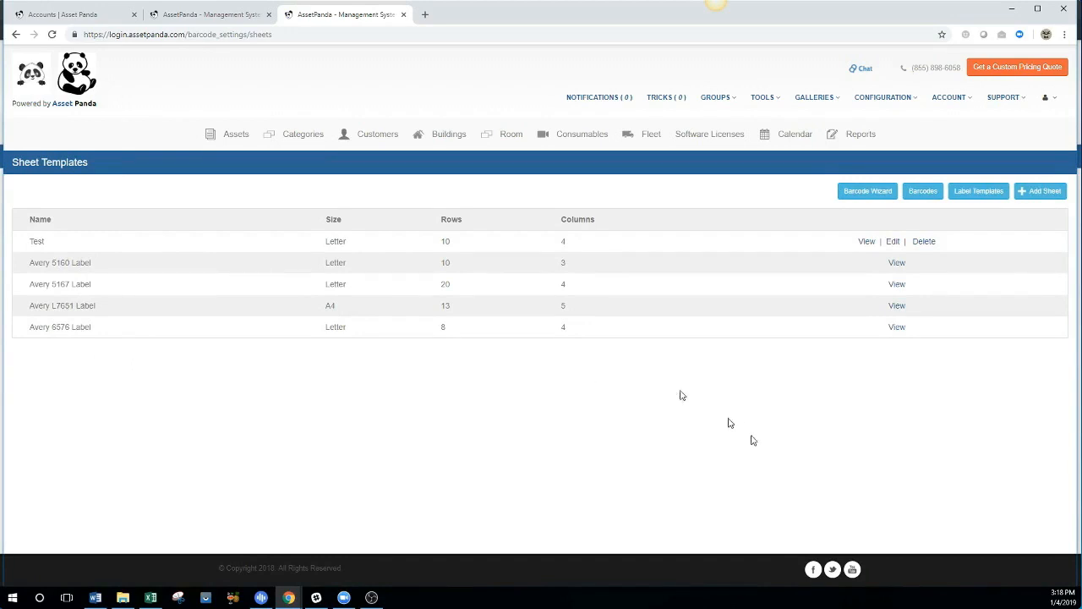
{"action": "left_click", "coordinate": [1029, 193]}
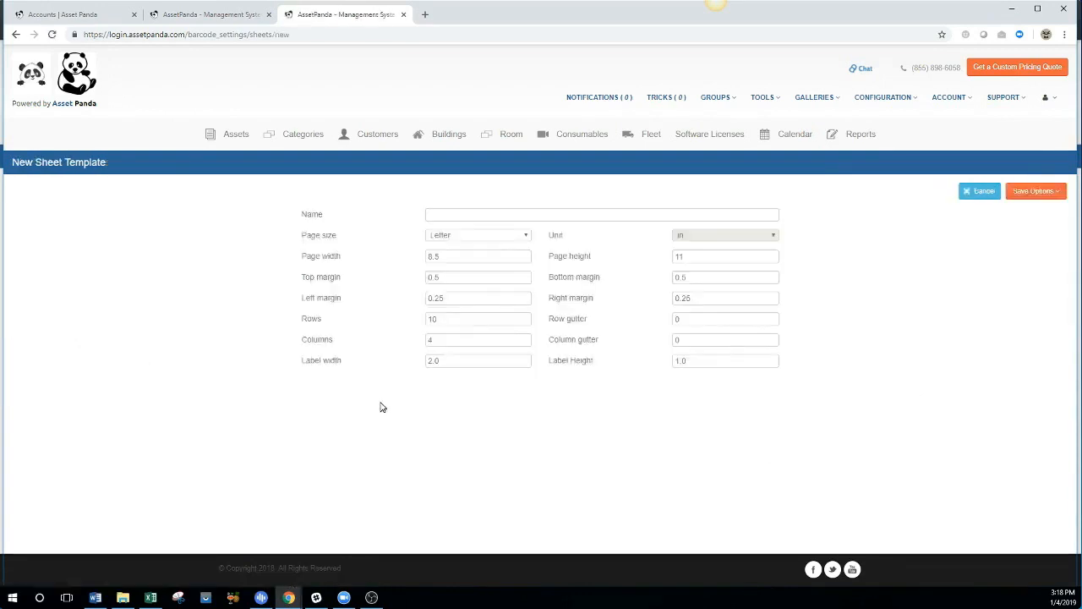
Name the sheet template 'Example Sheet', keep Letter page size, and save and close it.
{"action": "left_click", "coordinate": [460, 218]}
{"action": "type", "text": "E"}
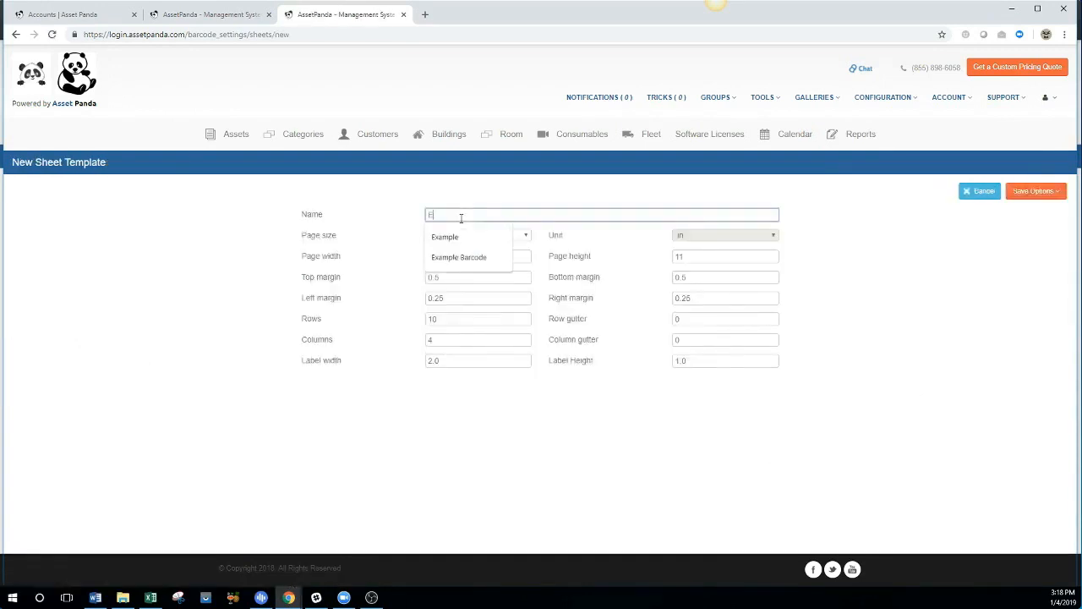
{"action": "type", "text": "xample Sheet"}
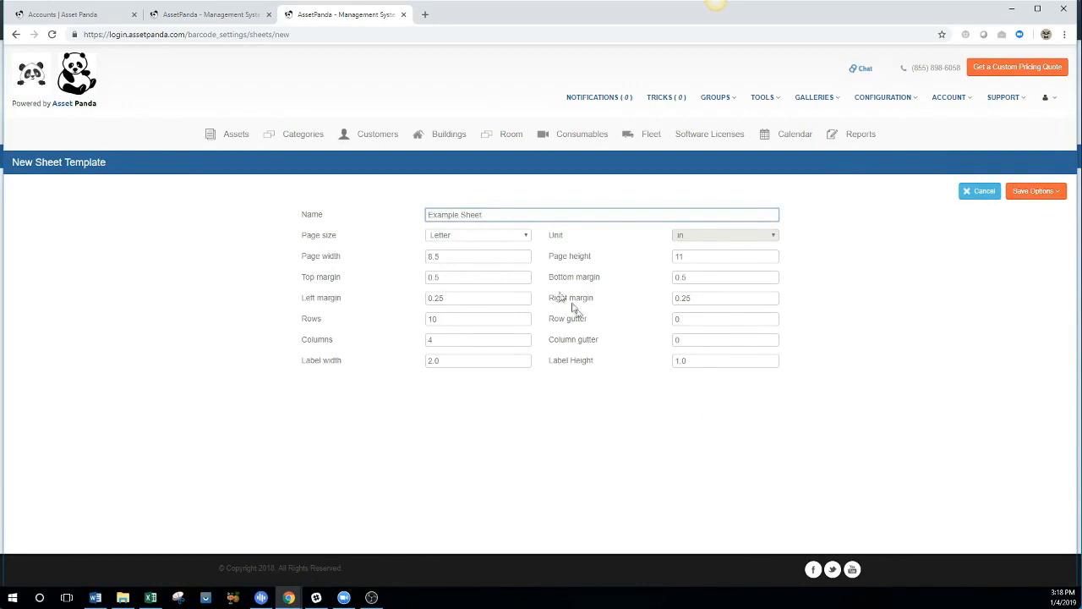
{"action": "left_click", "coordinate": [503, 239]}
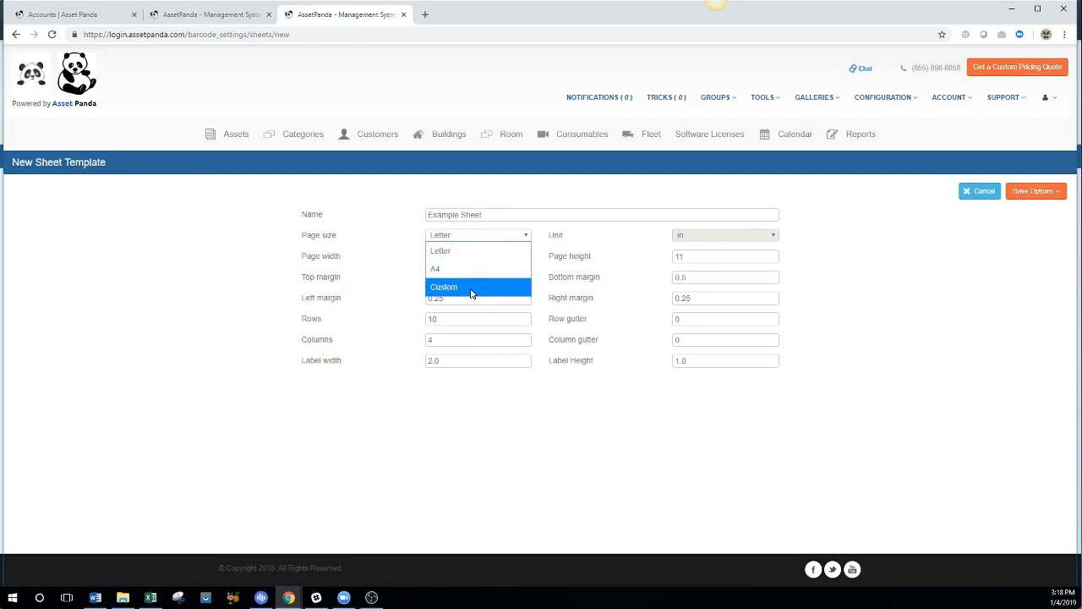
{"action": "left_click", "coordinate": [472, 413]}
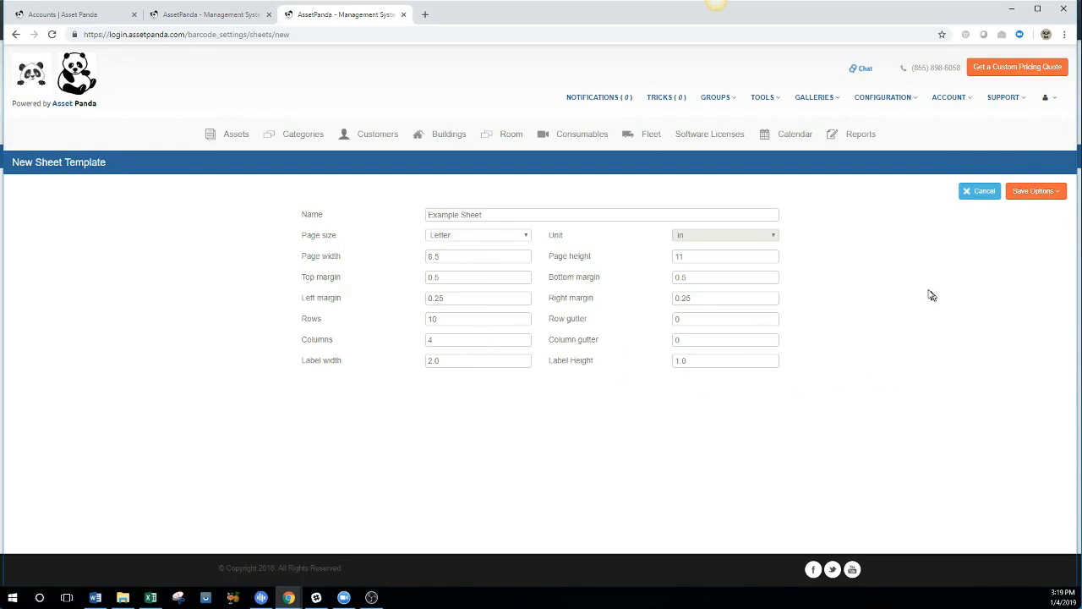
{"action": "left_click", "coordinate": [1036, 190]}
{"action": "left_click", "coordinate": [1017, 226]}
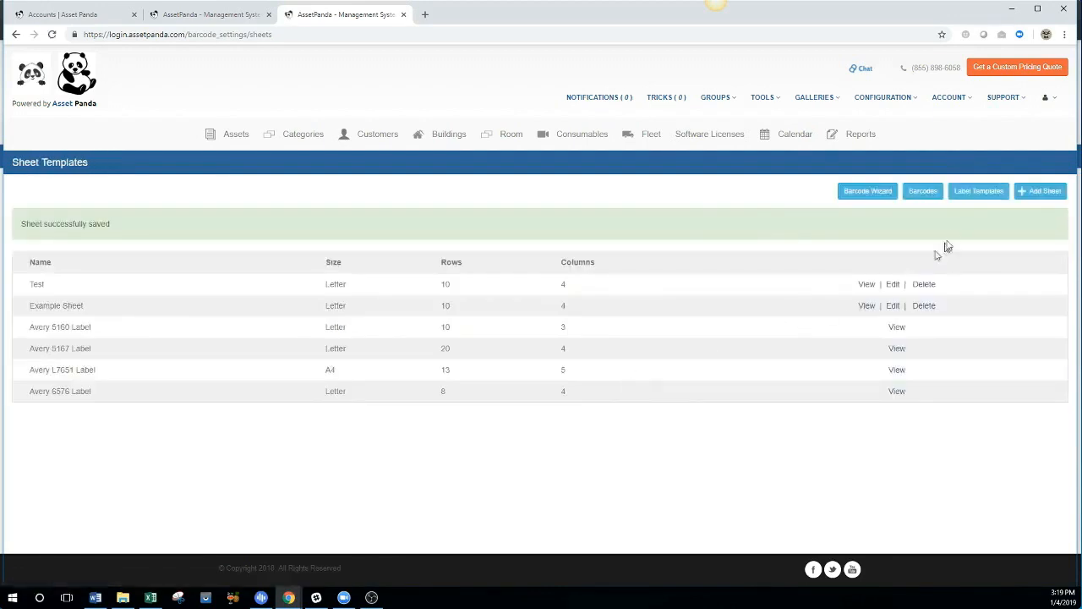
Add a label template named 'Example Label' using Example Sheet as its paper layout.
{"action": "left_click", "coordinate": [968, 196]}
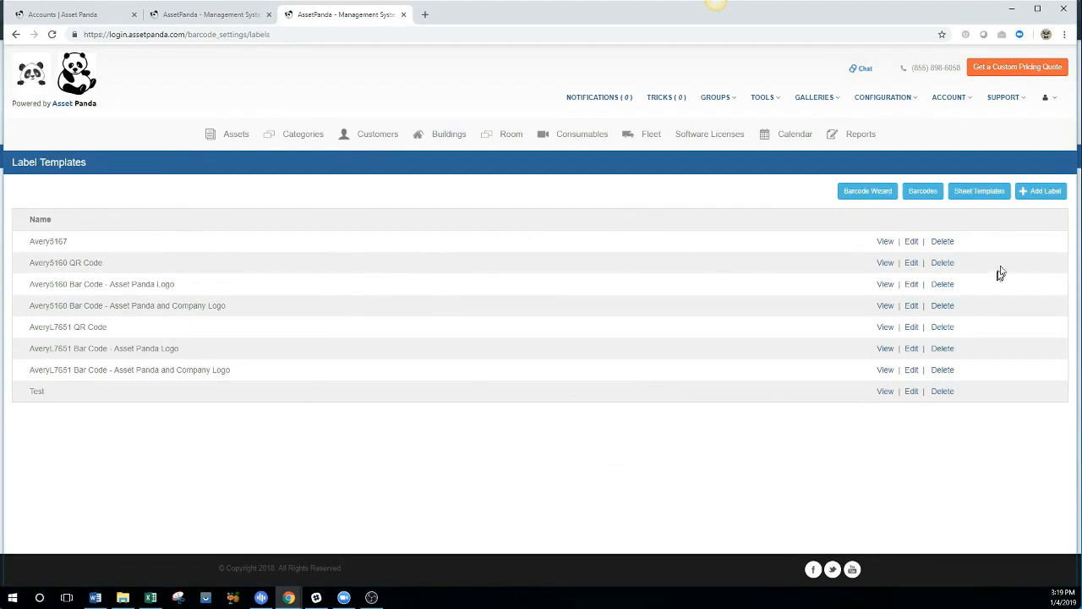
{"action": "left_click", "coordinate": [1029, 200]}
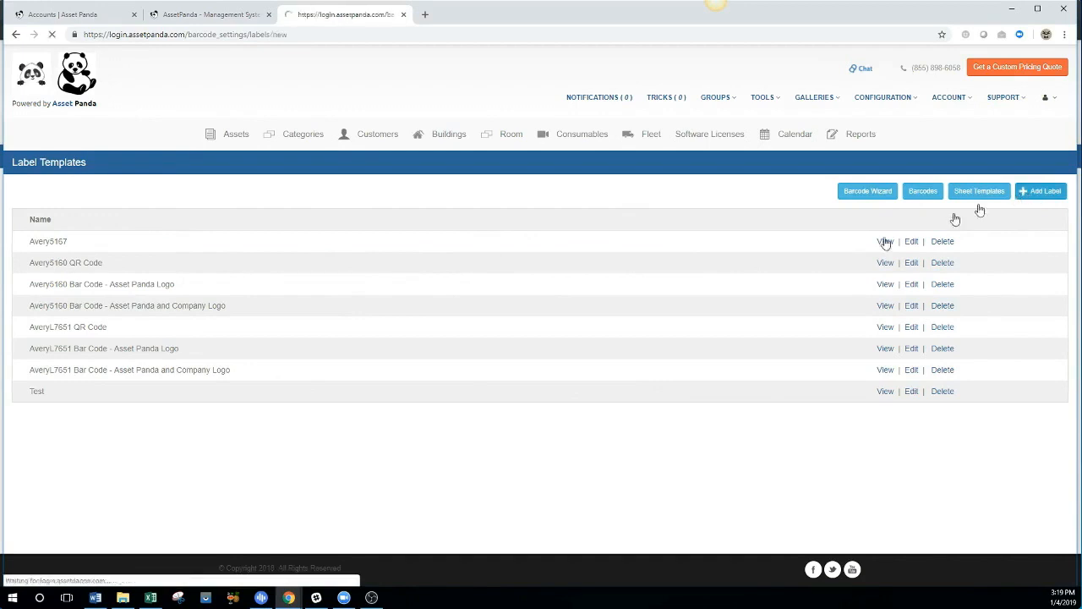
{"action": "left_click", "coordinate": [395, 215]}
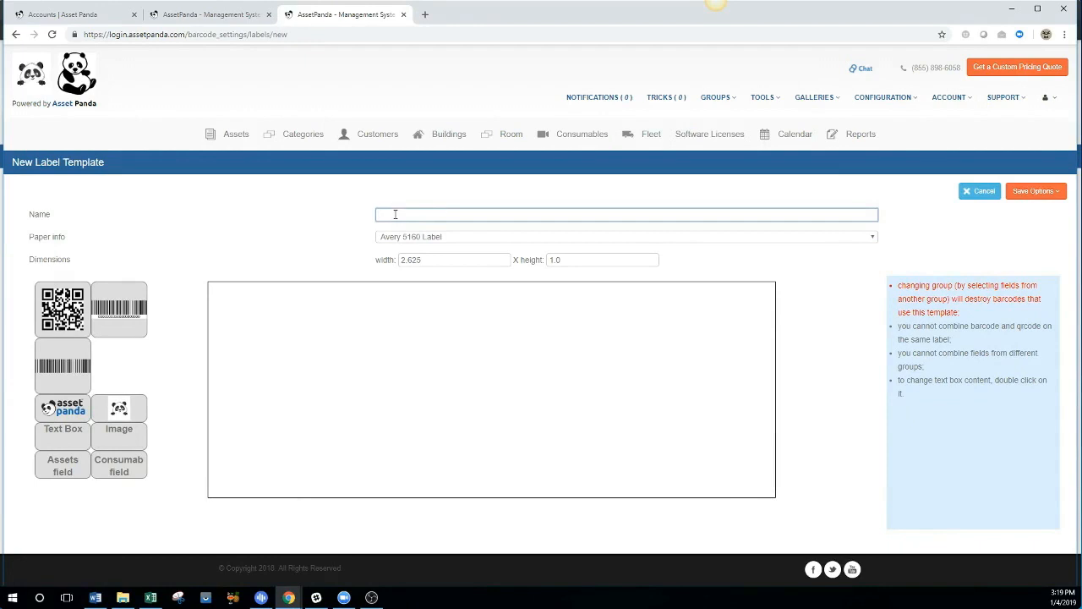
{"action": "type", "text": "Exam"}
{"action": "left_click", "coordinate": [435, 241]}
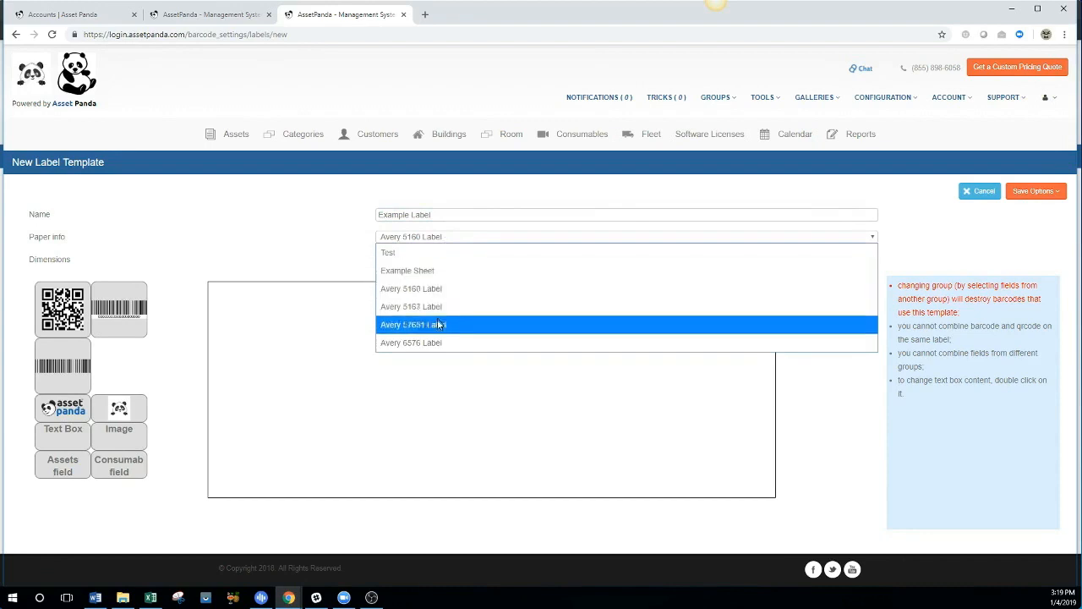
{"action": "left_click", "coordinate": [413, 272]}
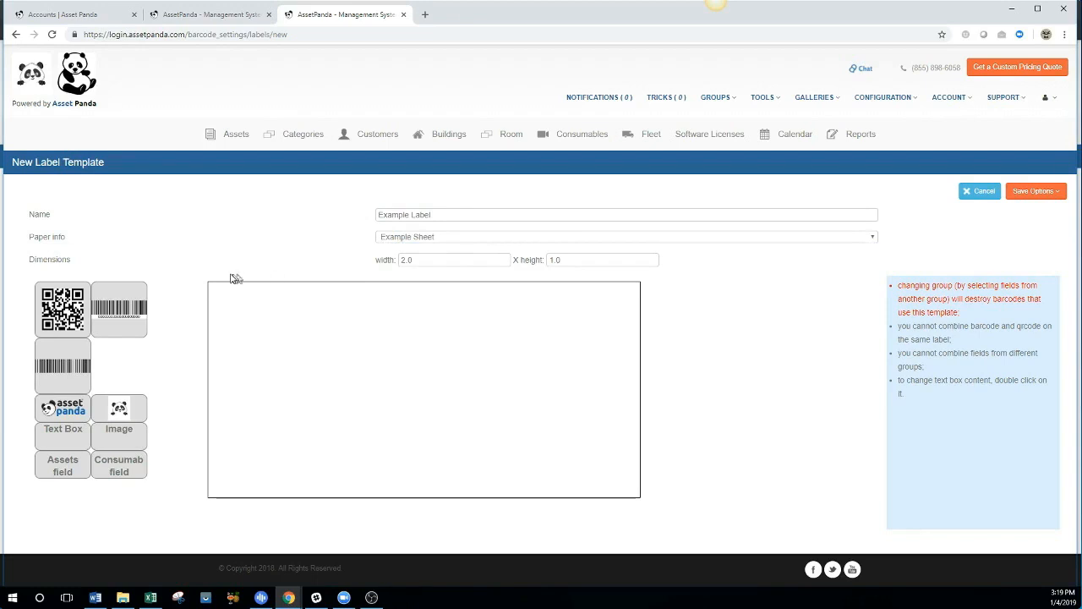
Place a horizontal barcode across the label's top with the panda logo below it.
{"action": "left_click_drag", "start_coordinate": [83, 308], "coordinate": [288, 336]}
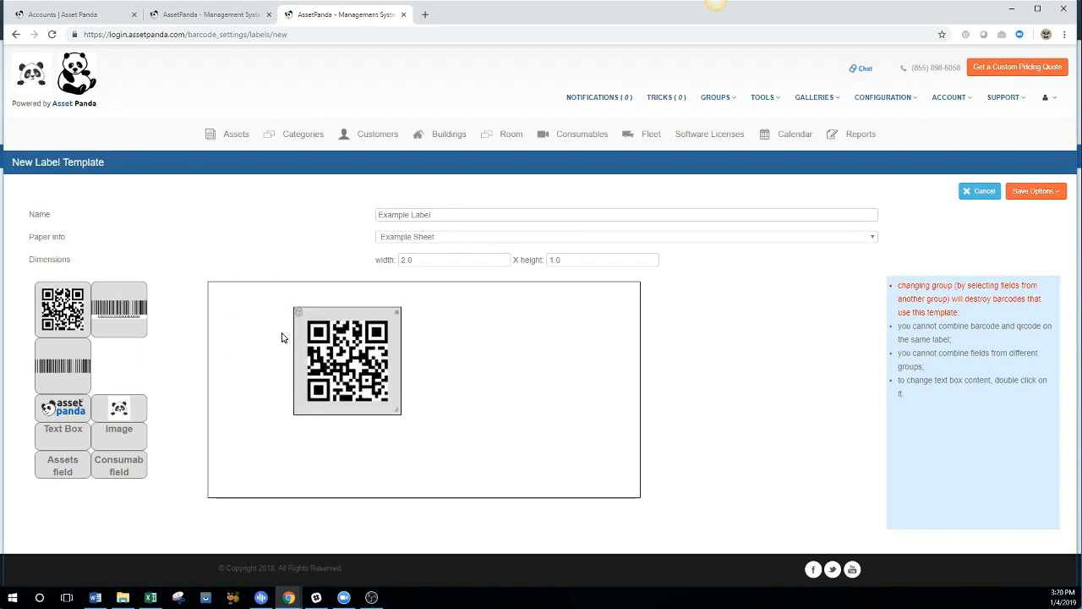
{"action": "left_click", "coordinate": [399, 317]}
{"action": "left_click_drag", "start_coordinate": [126, 309], "coordinate": [313, 338]}
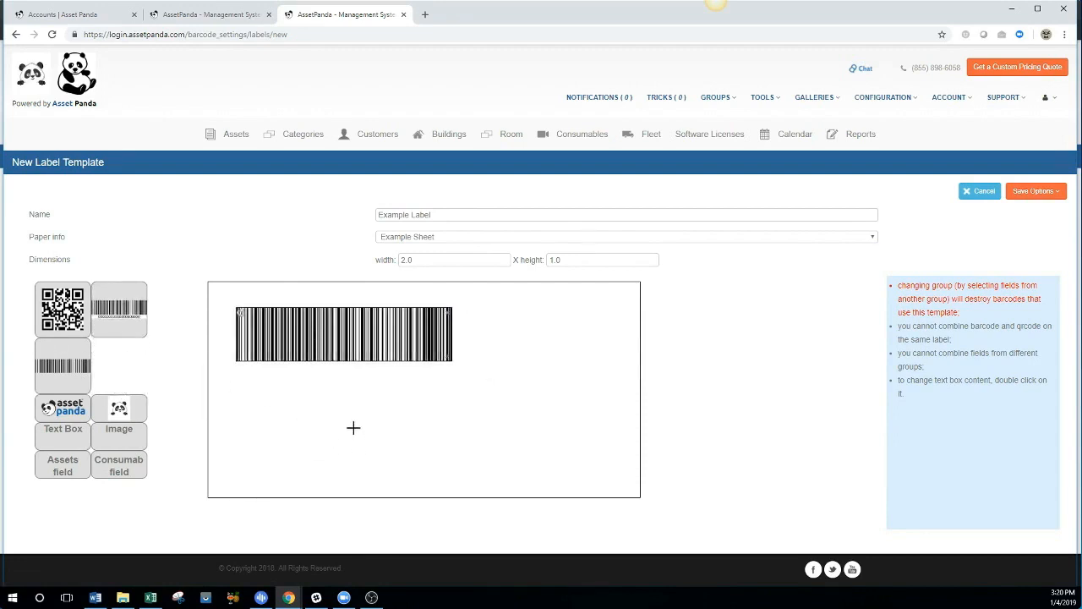
{"action": "left_click_drag", "start_coordinate": [127, 408], "coordinate": [243, 394]}
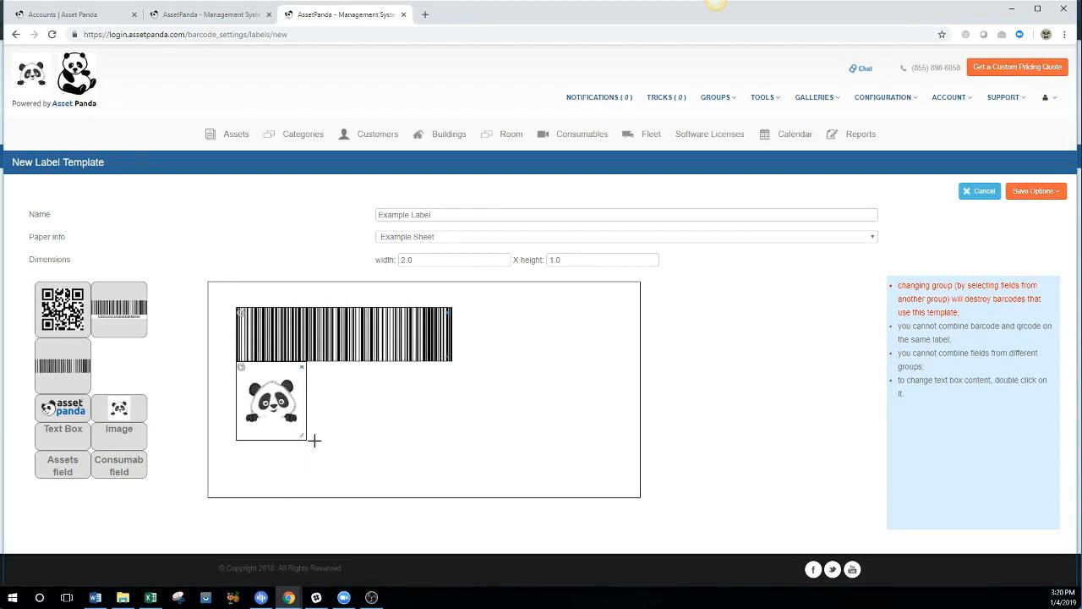
{"action": "left_click_drag", "start_coordinate": [135, 441], "coordinate": [348, 388]}
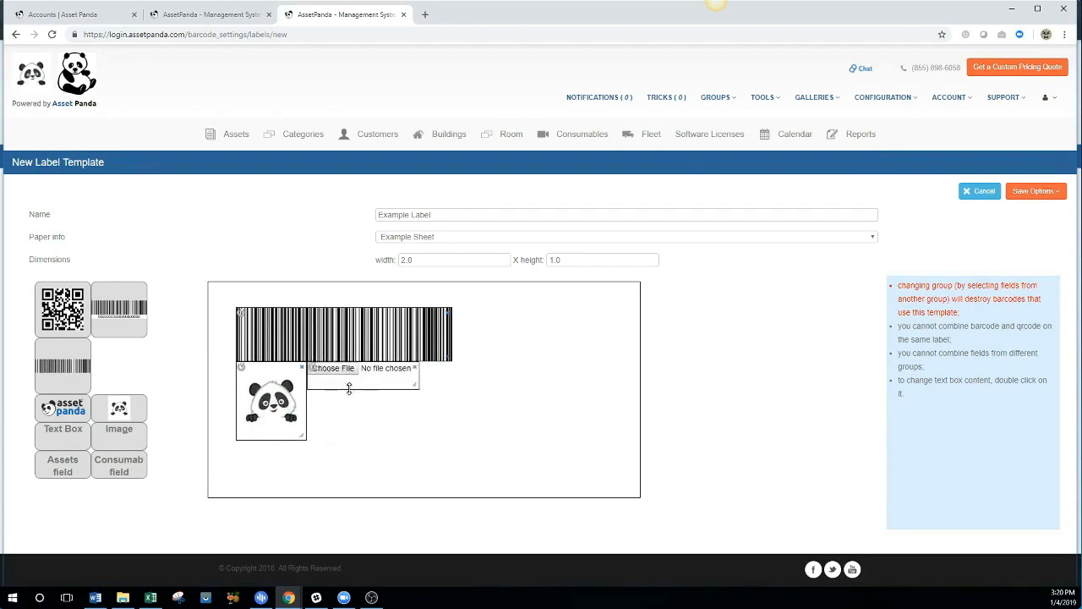
{"action": "left_click", "coordinate": [415, 367]}
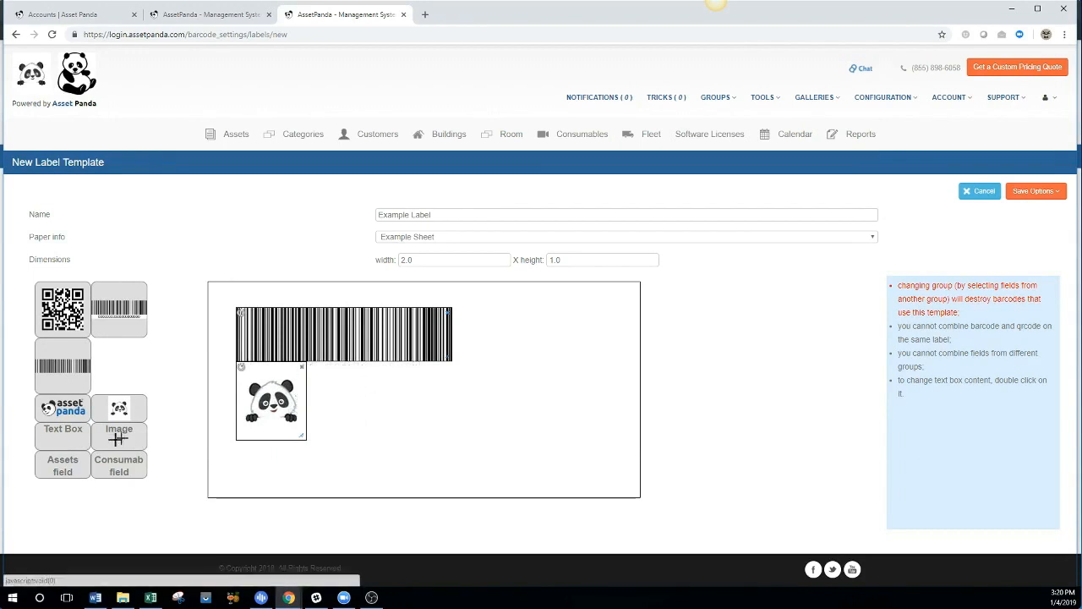
{"action": "left_click_drag", "start_coordinate": [73, 435], "coordinate": [341, 394]}
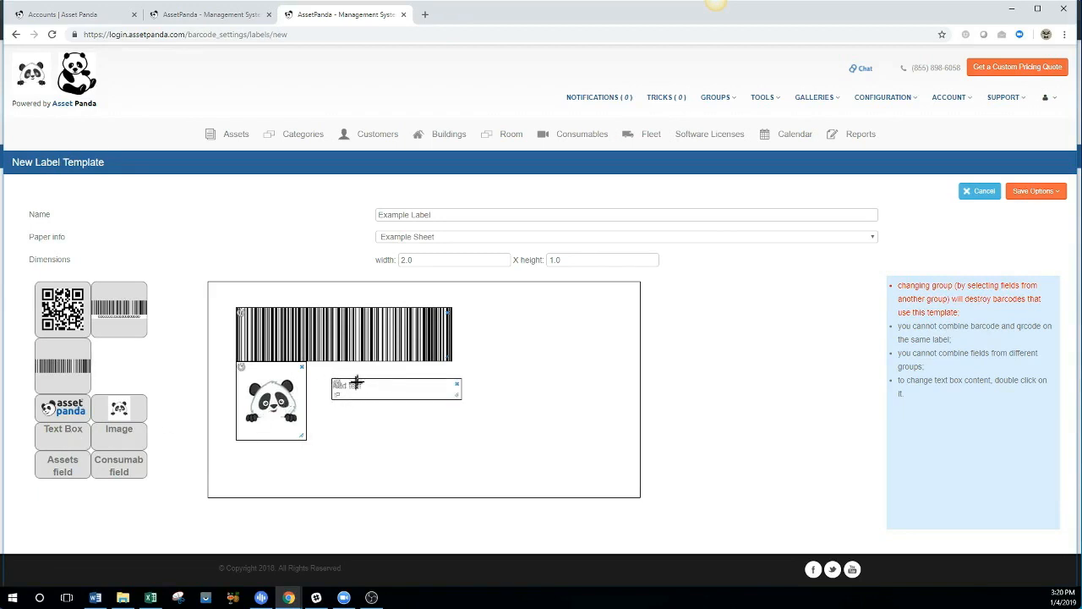
{"action": "left_click", "coordinate": [458, 385]}
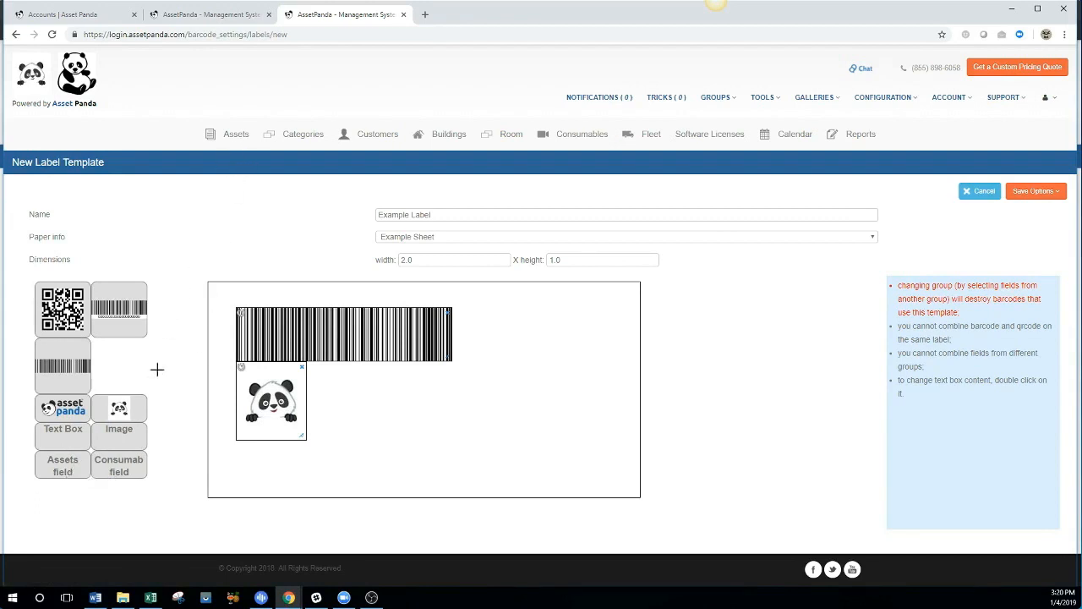
Add two Assets fields beside the panda, set to Asset ID and Description.
{"action": "left_click_drag", "start_coordinate": [74, 465], "coordinate": [334, 384]}
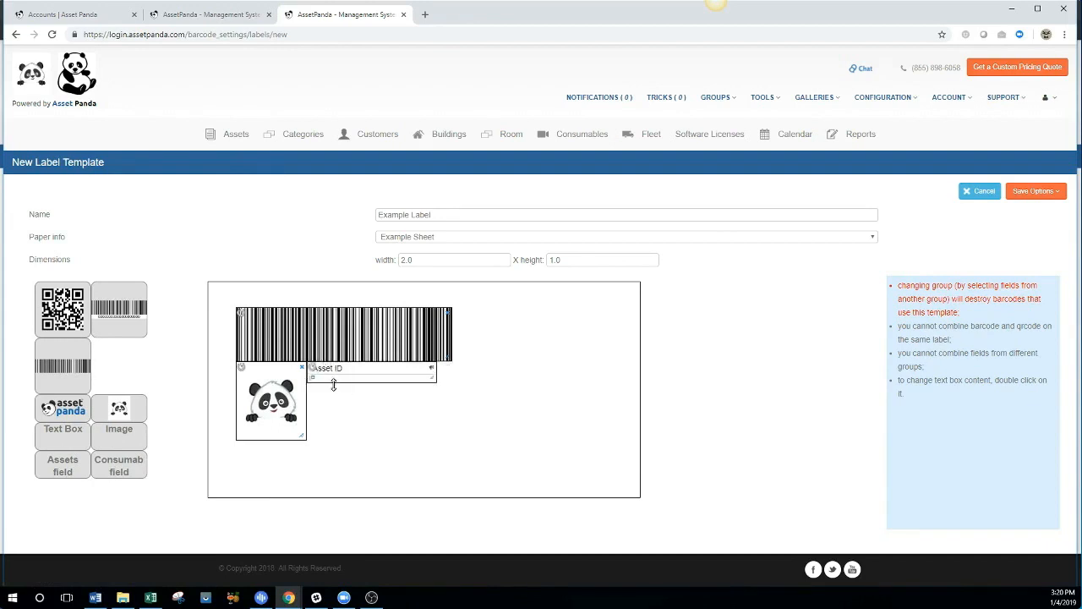
{"action": "left_click", "coordinate": [342, 372]}
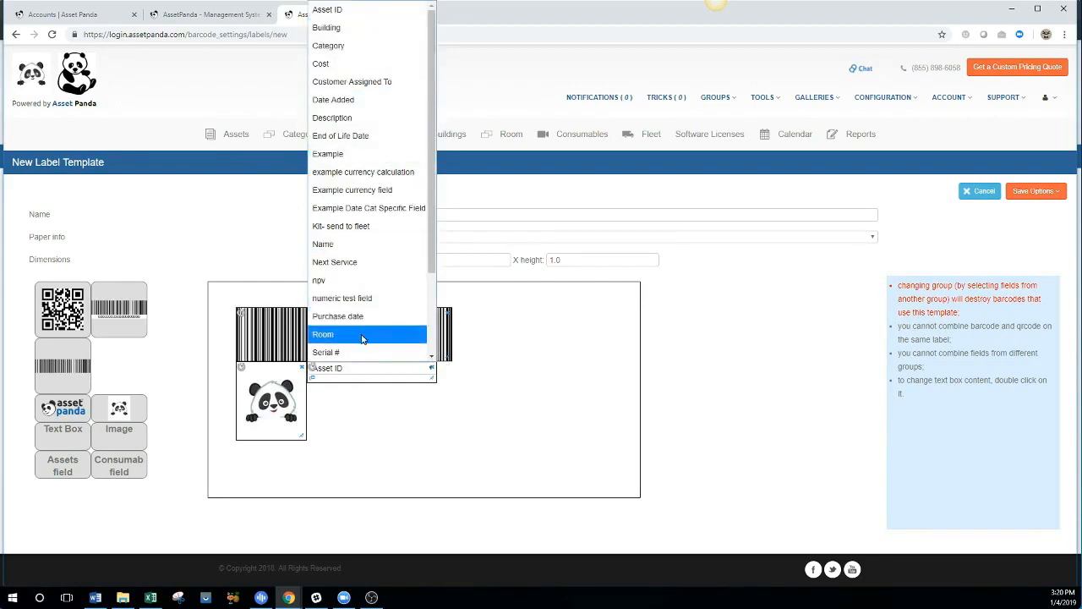
{"action": "left_click", "coordinate": [347, 10]}
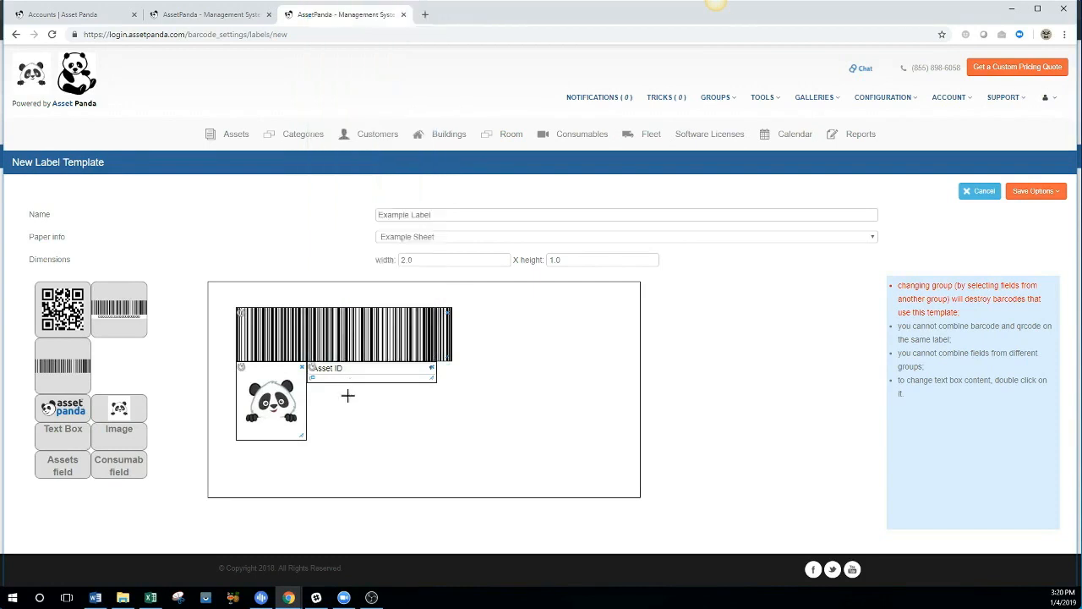
{"action": "left_click_drag", "start_coordinate": [74, 463], "coordinate": [336, 402]}
{"action": "left_click", "coordinate": [337, 393]}
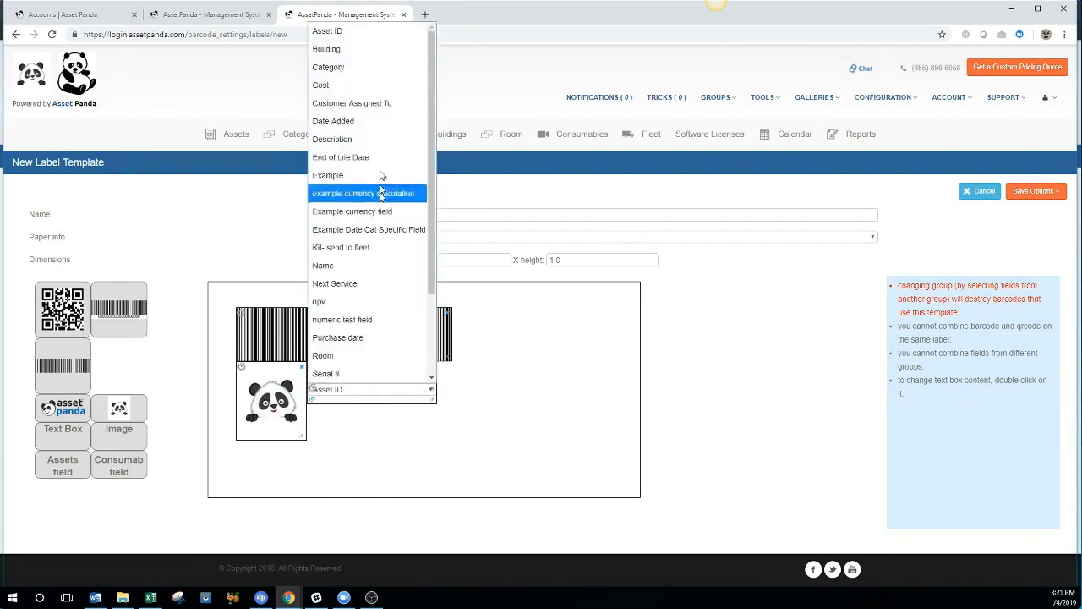
{"action": "left_click", "coordinate": [379, 139]}
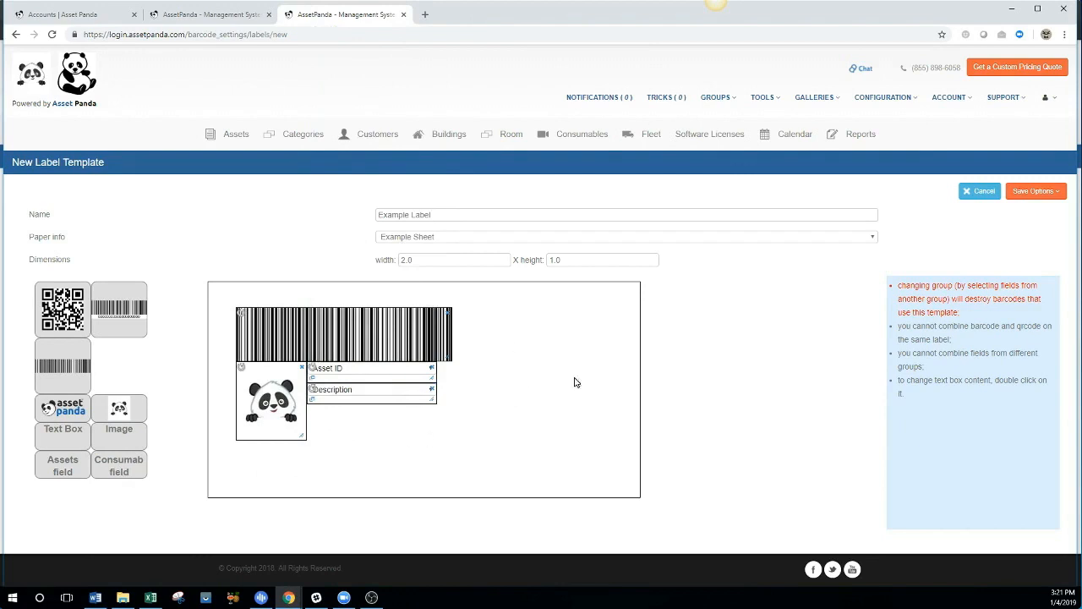
Save and close Example Label, then start a new template from the Barcodes page.
{"action": "left_click", "coordinate": [1034, 191]}
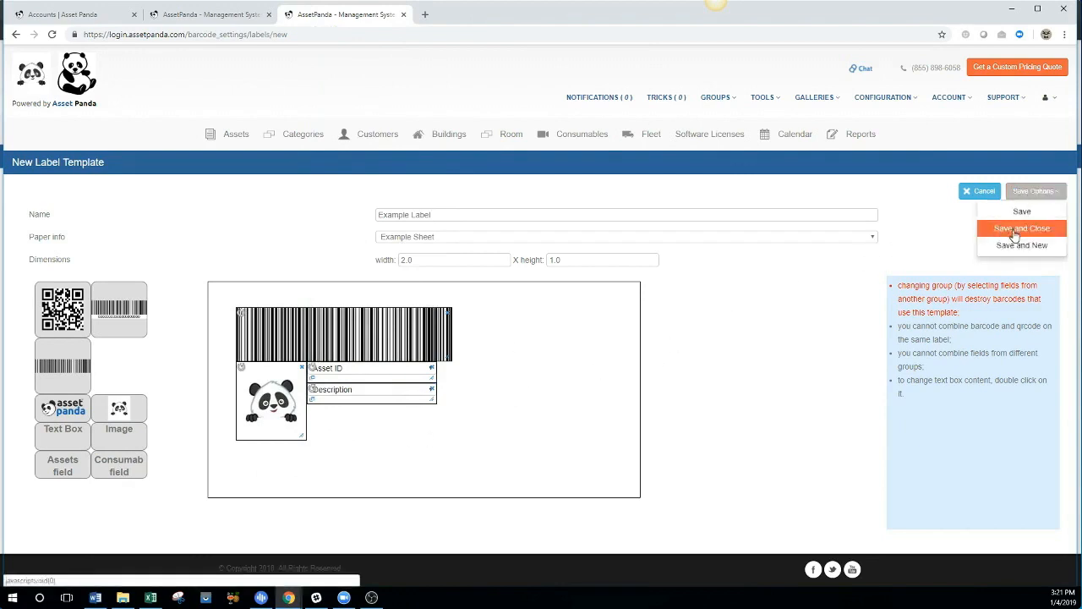
{"action": "left_click", "coordinate": [1014, 225]}
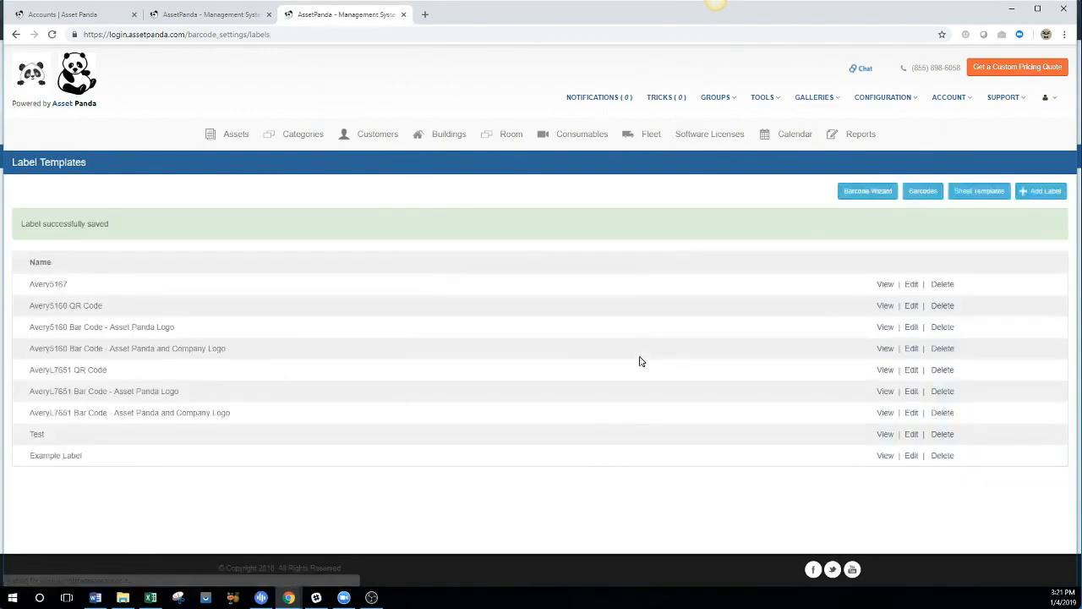
{"action": "left_click", "coordinate": [922, 194]}
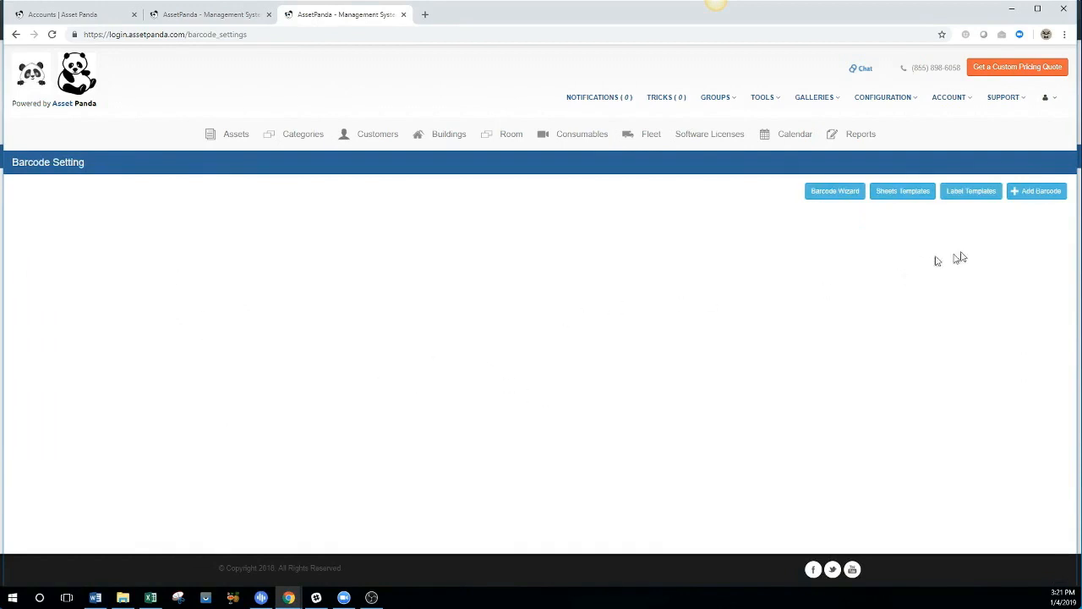
{"action": "left_click", "coordinate": [1013, 196]}
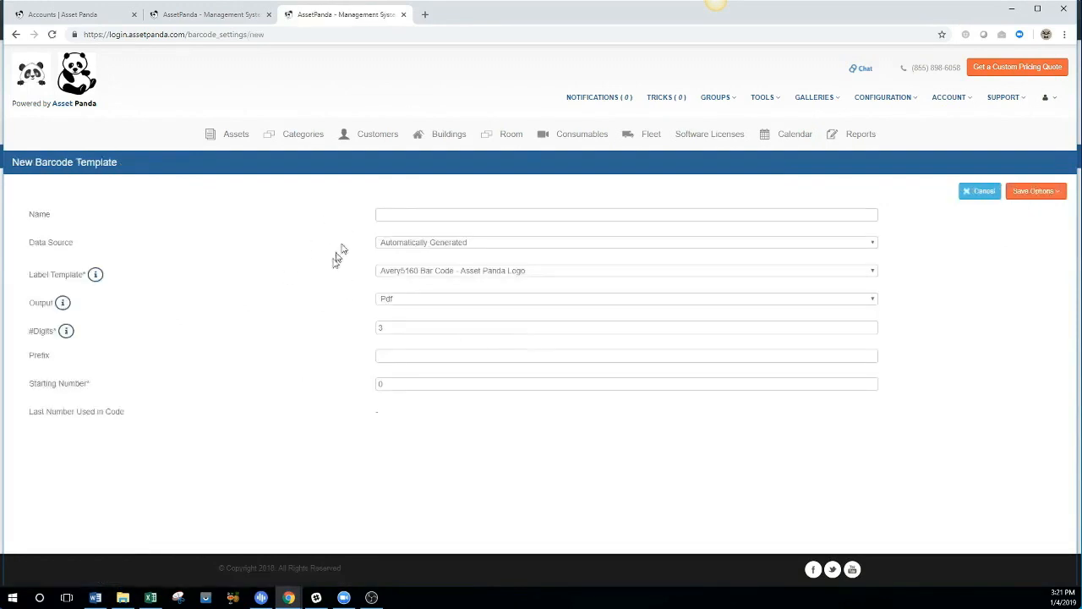
Save barcode template 'Example BarCode' using Assets group field values on the Example Label template.
{"action": "left_click", "coordinate": [402, 217]}
{"action": "type", "text": "Example BarCode"}
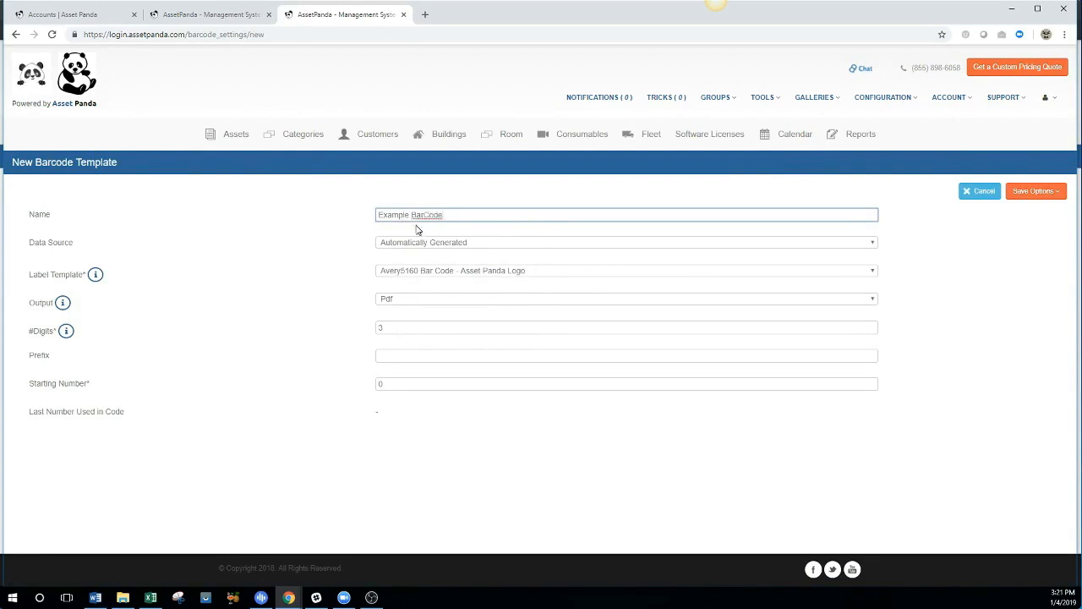
{"action": "left_click", "coordinate": [475, 246]}
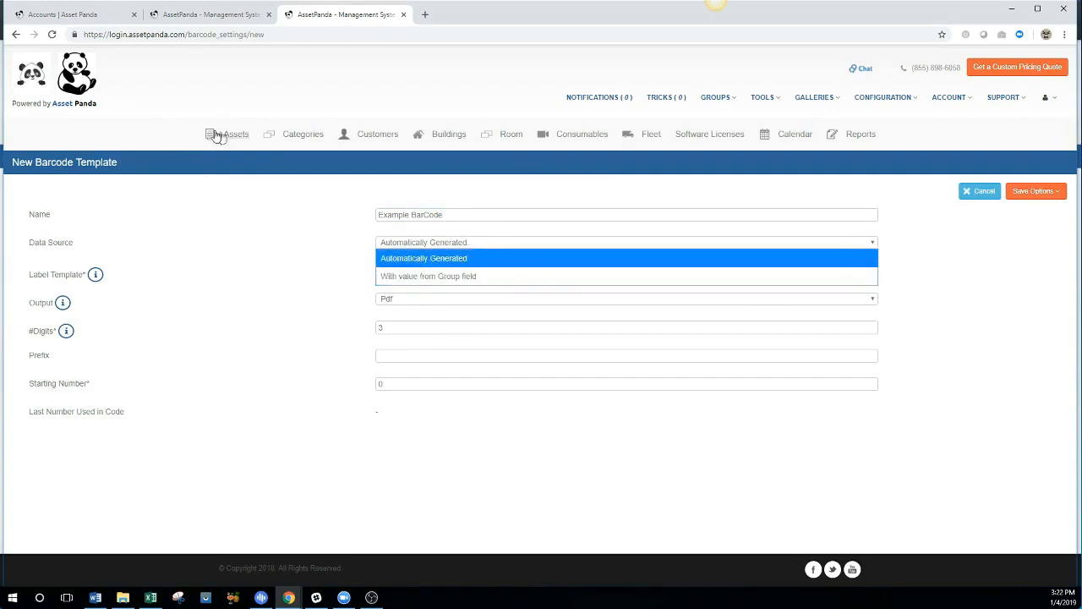
{"action": "left_click", "coordinate": [394, 276]}
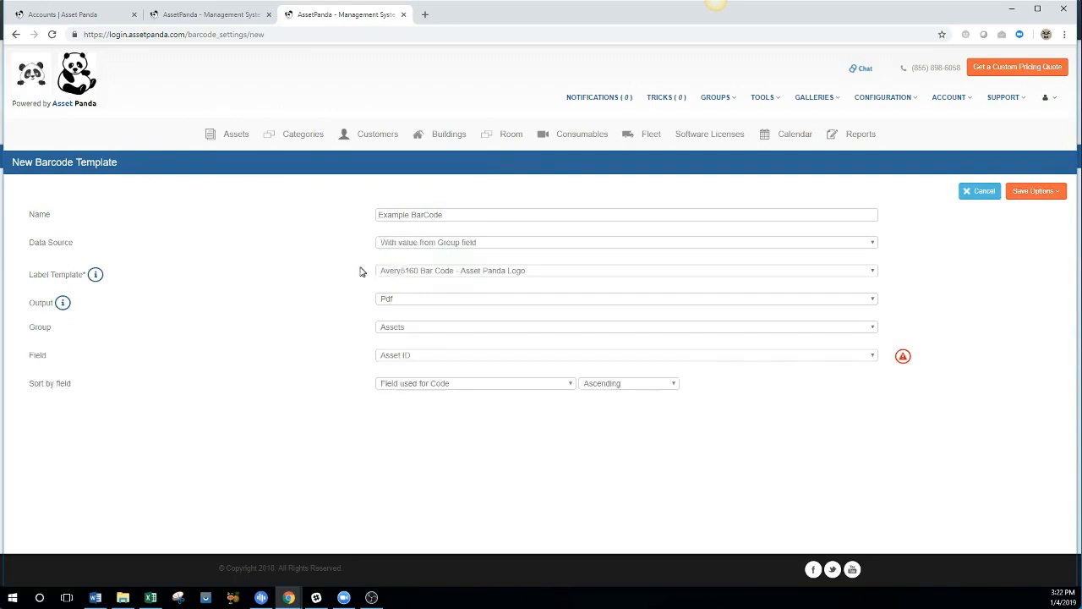
{"action": "left_click", "coordinate": [429, 273]}
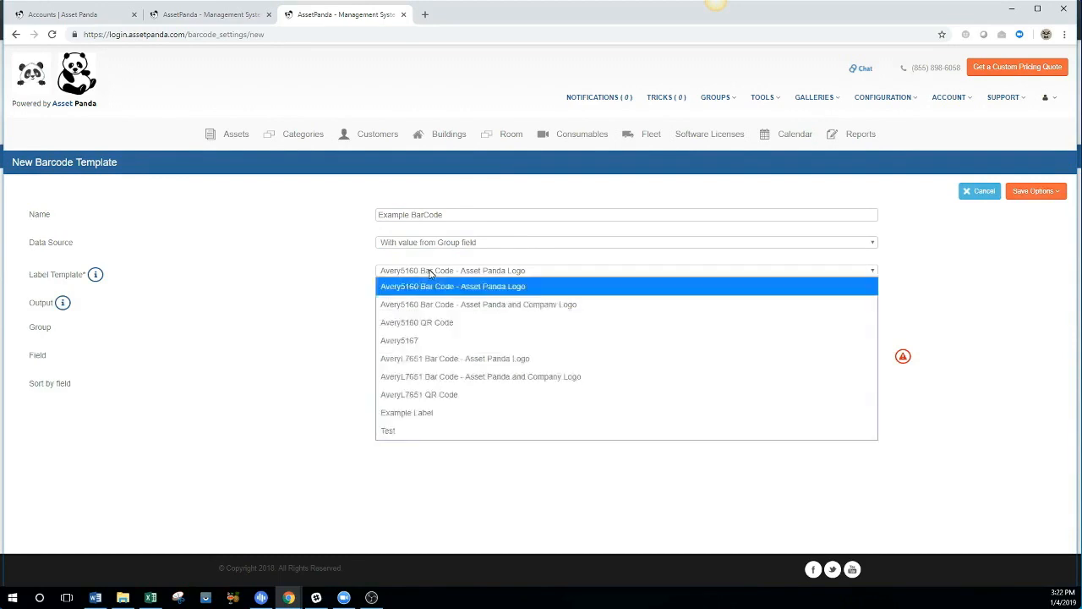
{"action": "left_click", "coordinate": [423, 414]}
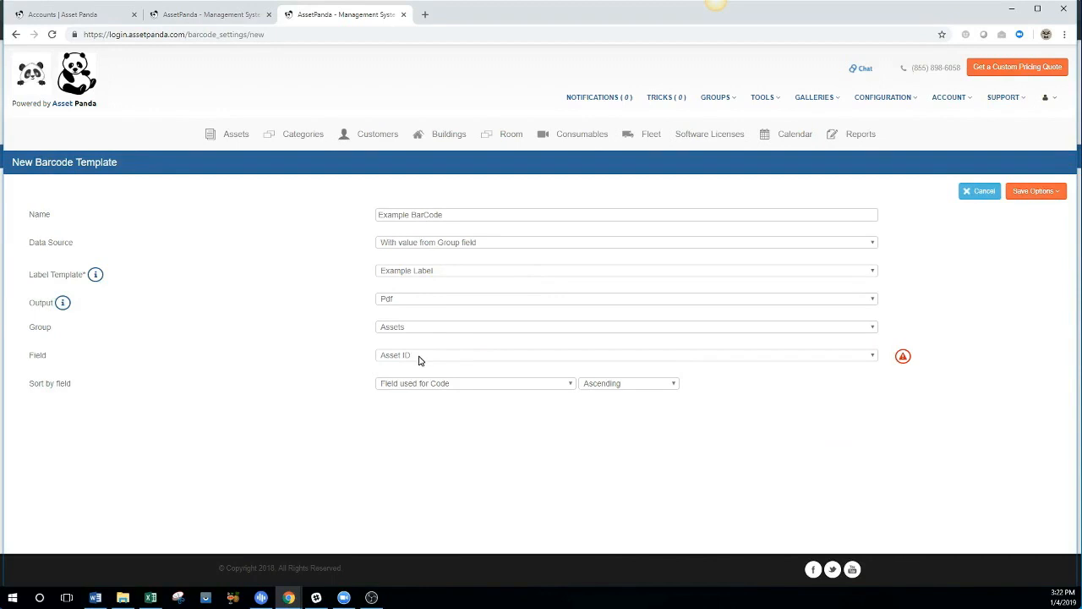
{"action": "left_click", "coordinate": [406, 330]}
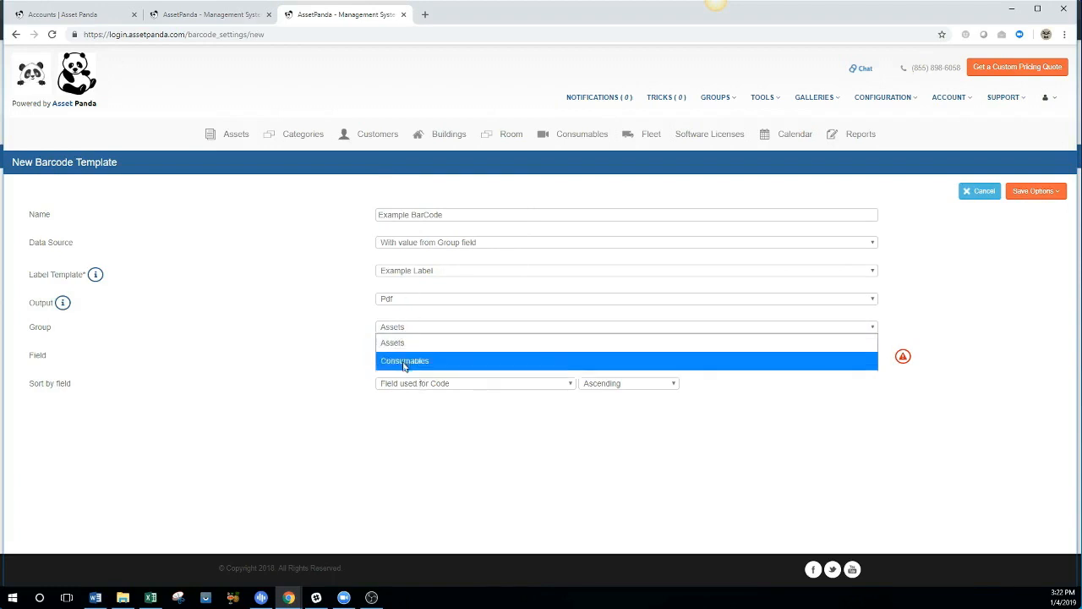
{"action": "left_click", "coordinate": [409, 344]}
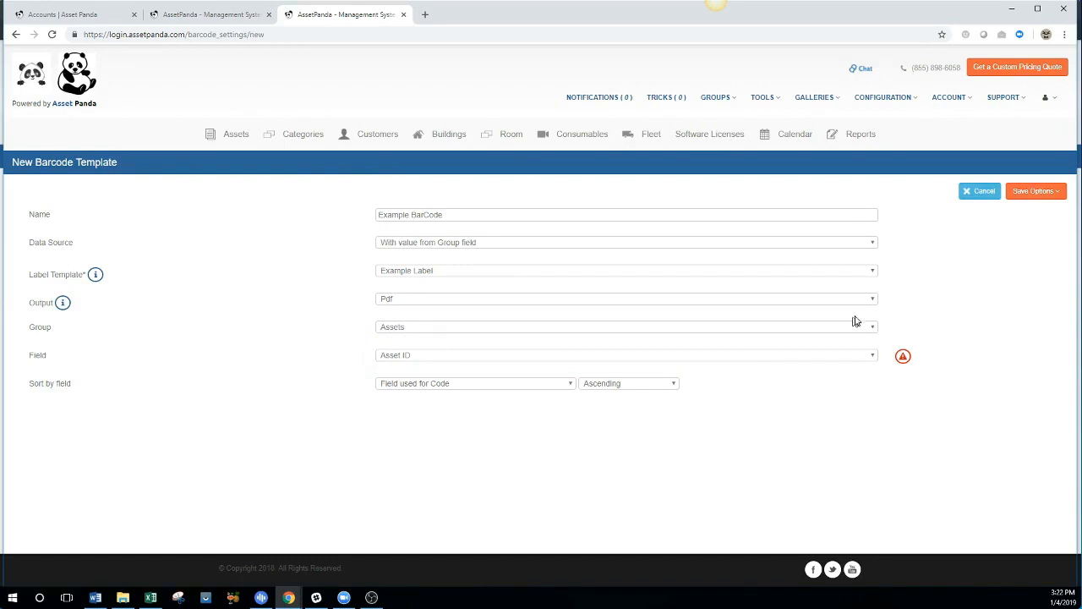
{"action": "left_click", "coordinate": [1026, 191]}
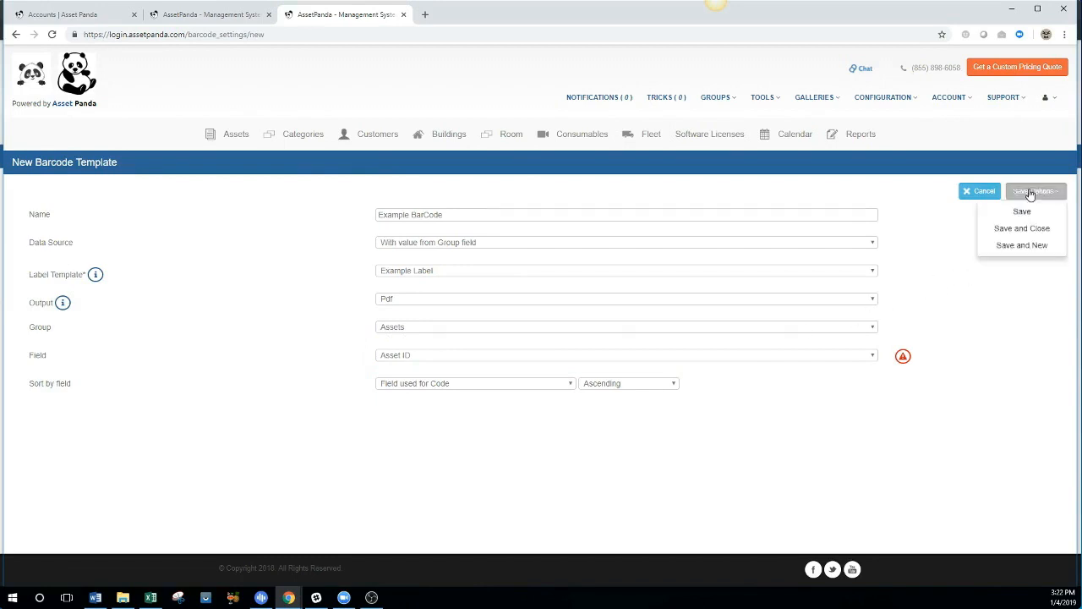
{"action": "left_click", "coordinate": [1007, 230]}
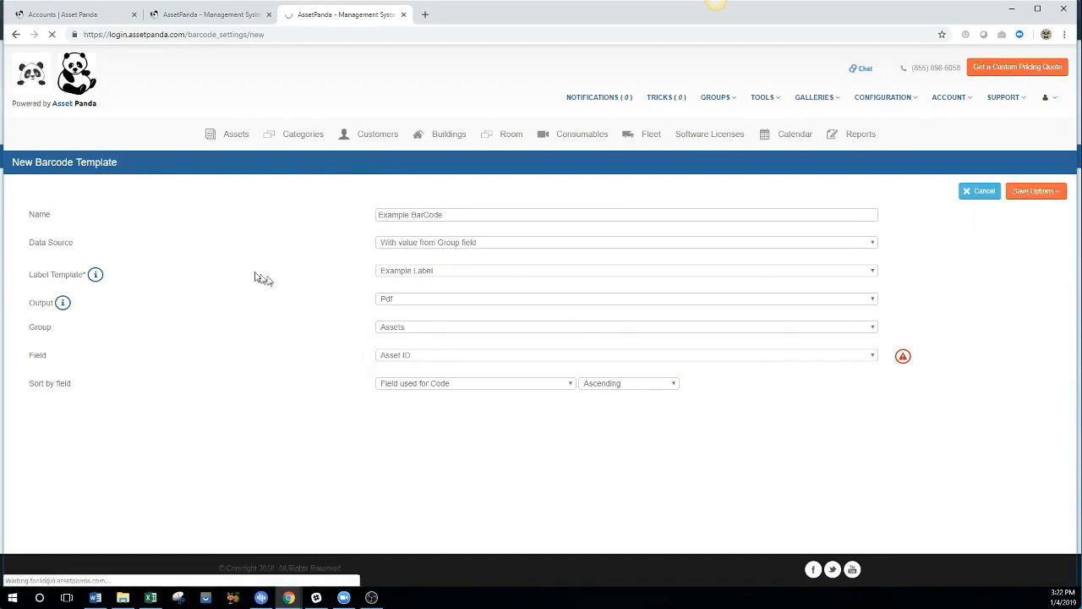
Generate an Example BarCode PDF for the Yummy mint chews and Hand sanitizer assets.
{"action": "mouse_move", "coordinate": [772, 102]}
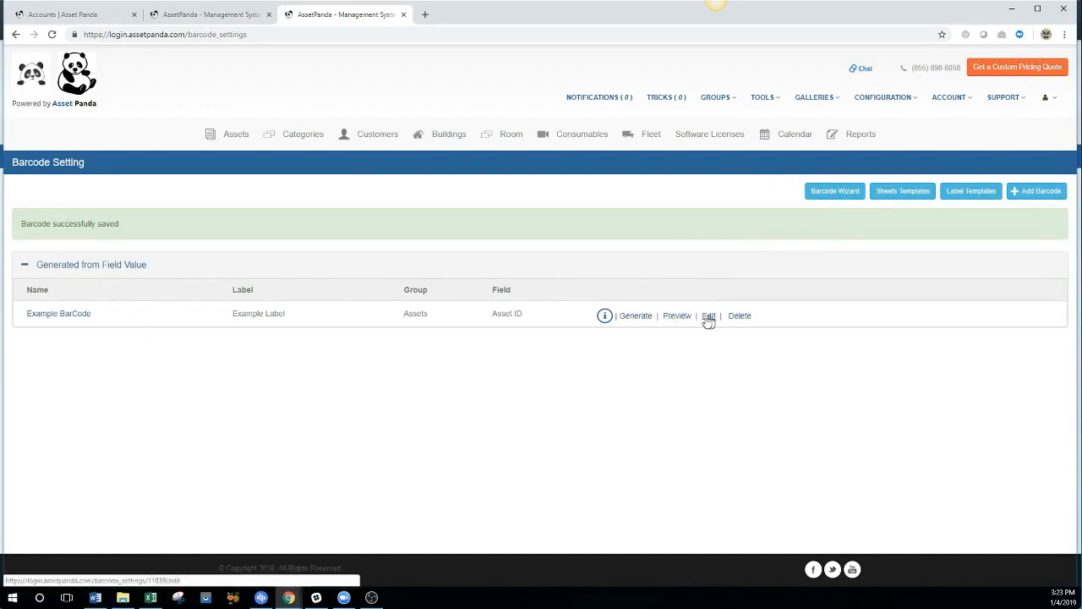
{"action": "left_click", "coordinate": [625, 317]}
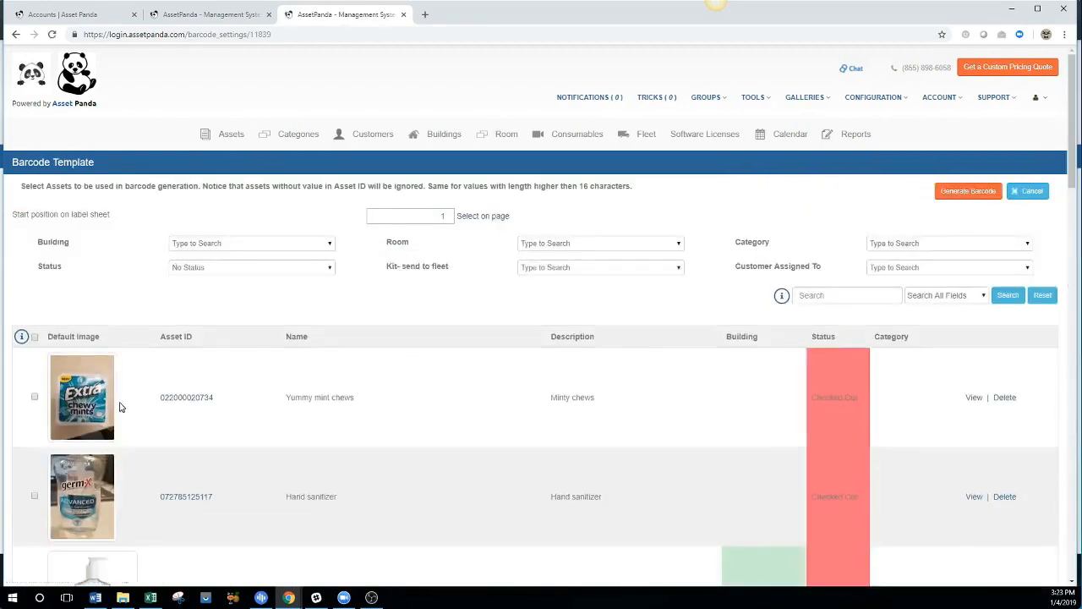
{"action": "scroll", "coordinate": [235, 346], "scroll_direction": "down", "scroll_amount": 5}
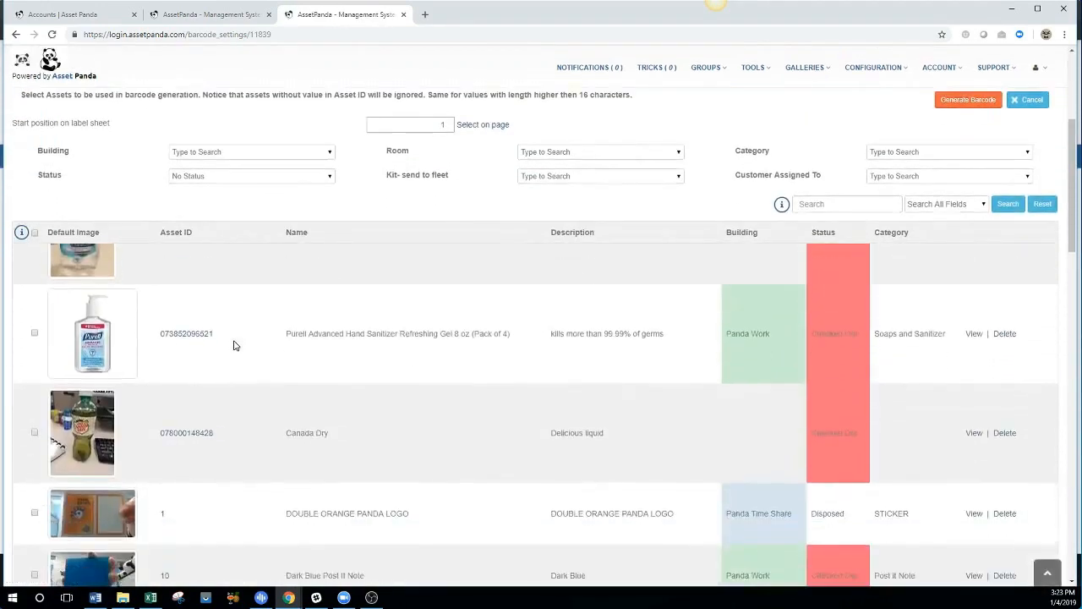
{"action": "scroll", "coordinate": [43, 333], "scroll_direction": "up", "scroll_amount": 2}
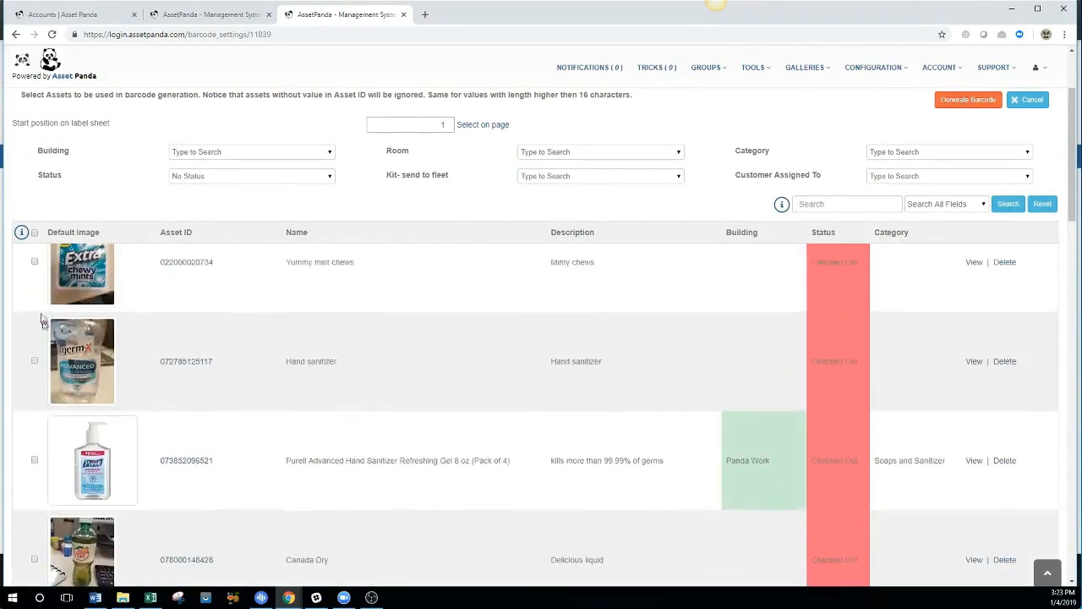
{"action": "left_click", "coordinate": [35, 263]}
{"action": "left_click", "coordinate": [35, 362]}
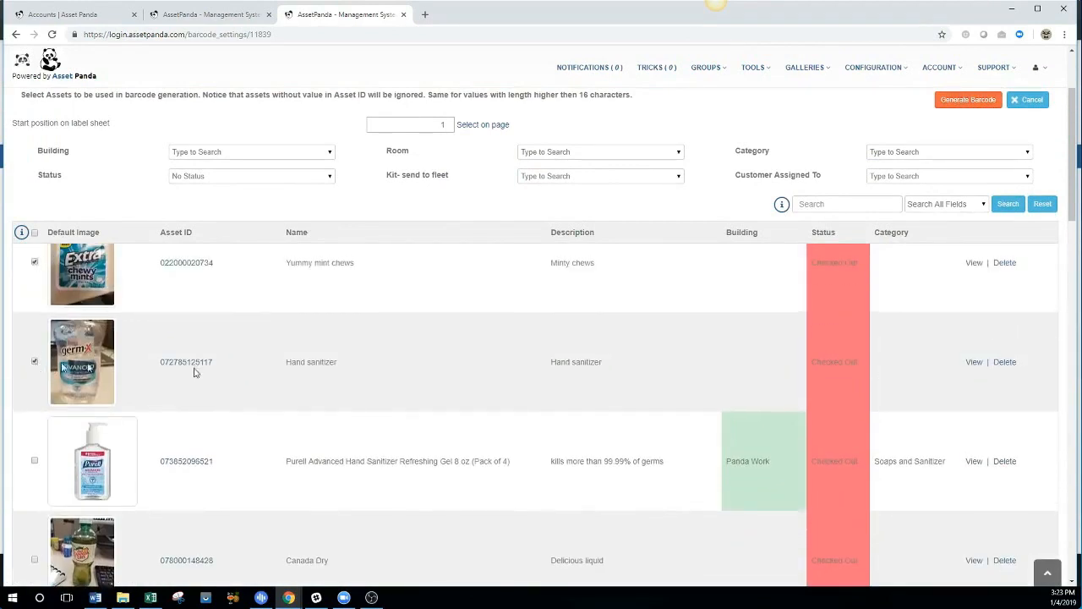
{"action": "scroll", "coordinate": [557, 450], "scroll_direction": "up", "scroll_amount": 3}
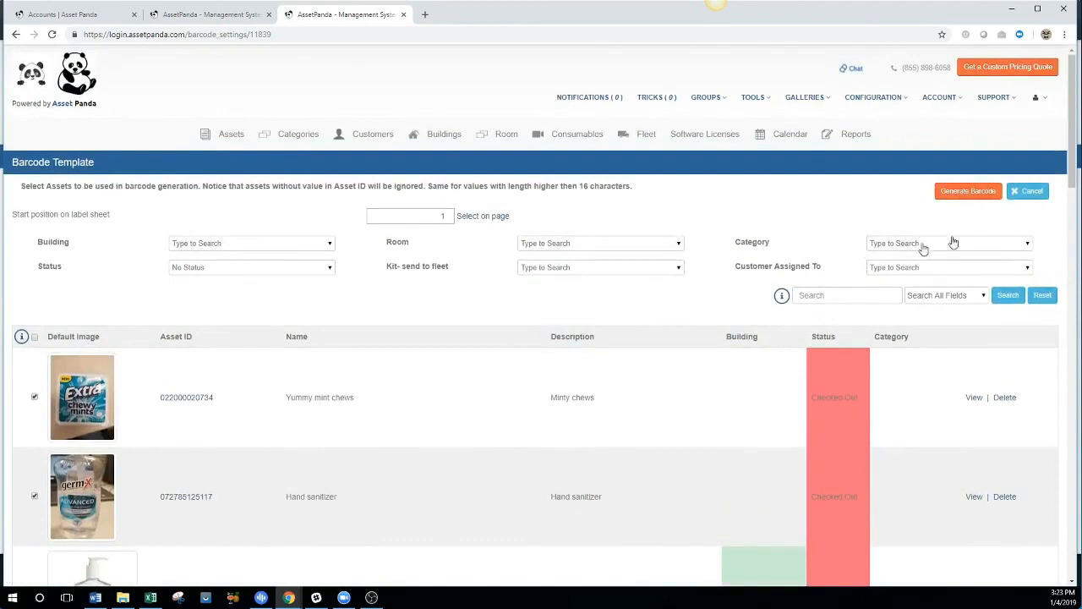
{"action": "left_click", "coordinate": [960, 199]}
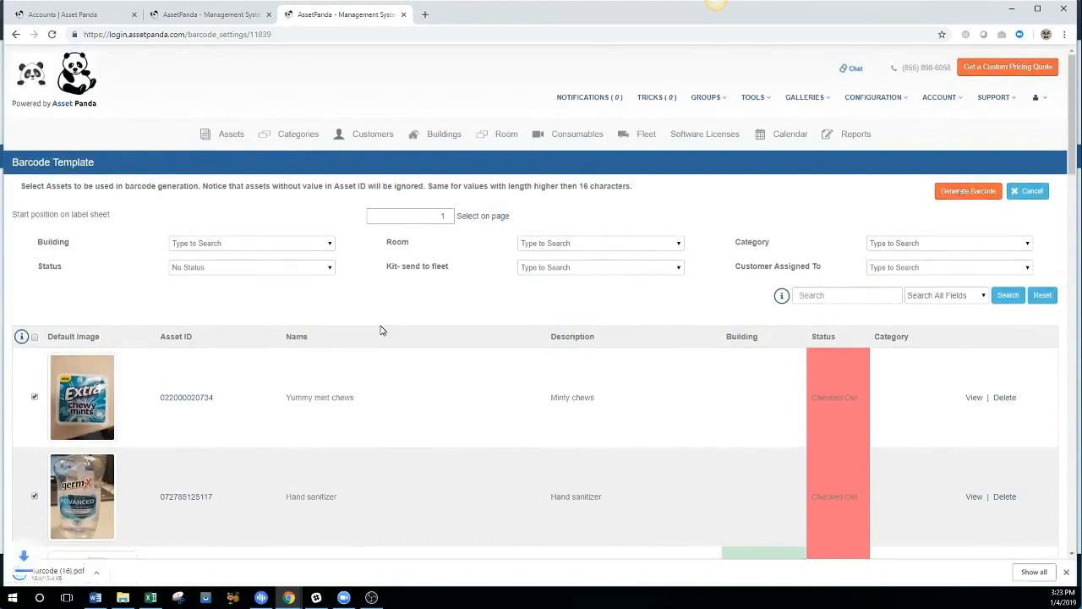
View the downloaded Barcode (16).pdf, then close it and the barcode template tab.
{"action": "left_click", "coordinate": [62, 573]}
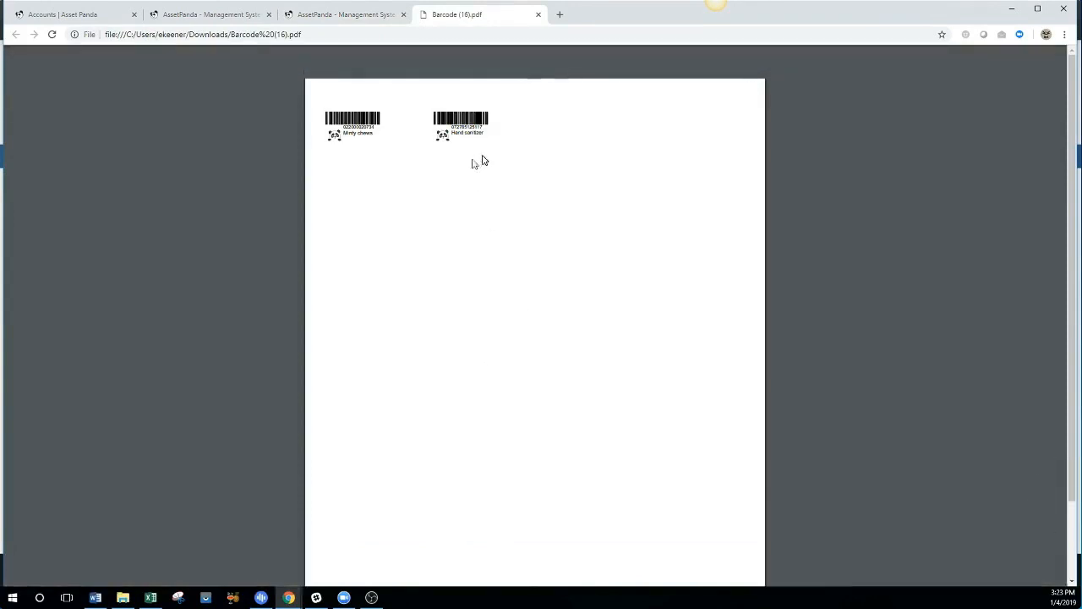
{"action": "left_click", "coordinate": [538, 16]}
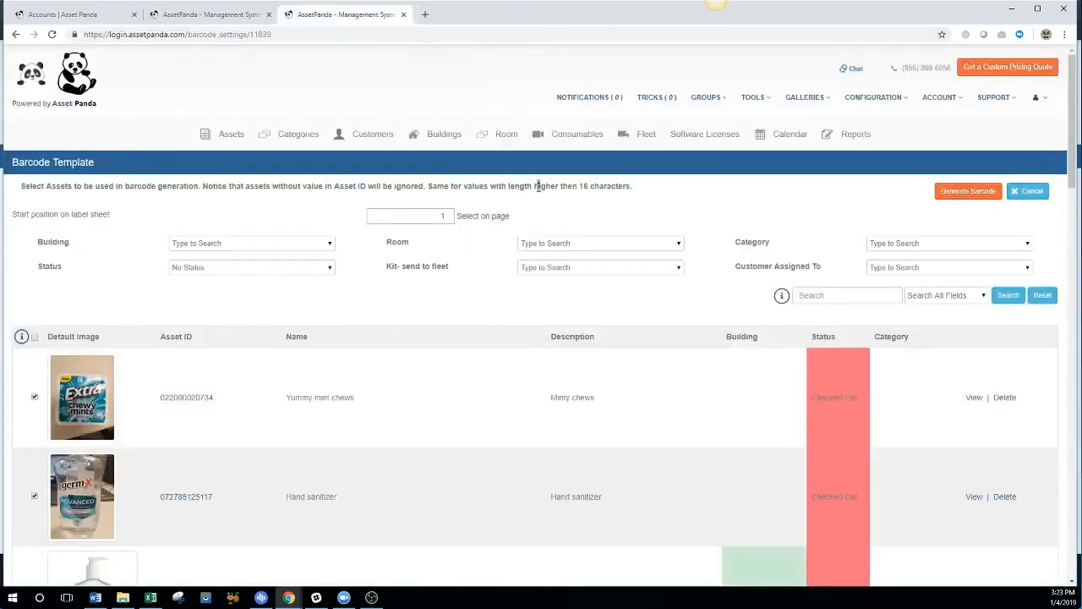
{"action": "left_click", "coordinate": [404, 15]}
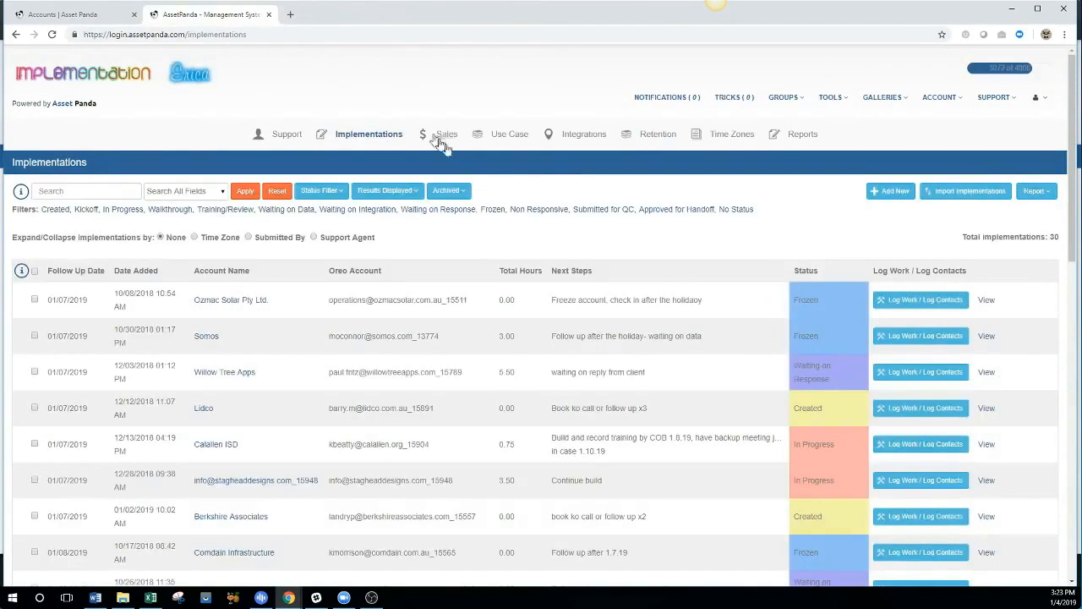
In a new tab, impersonate the demo account from the act-as-user page.
{"action": "left_click", "coordinate": [290, 15]}
{"action": "left_click", "coordinate": [401, 56]}
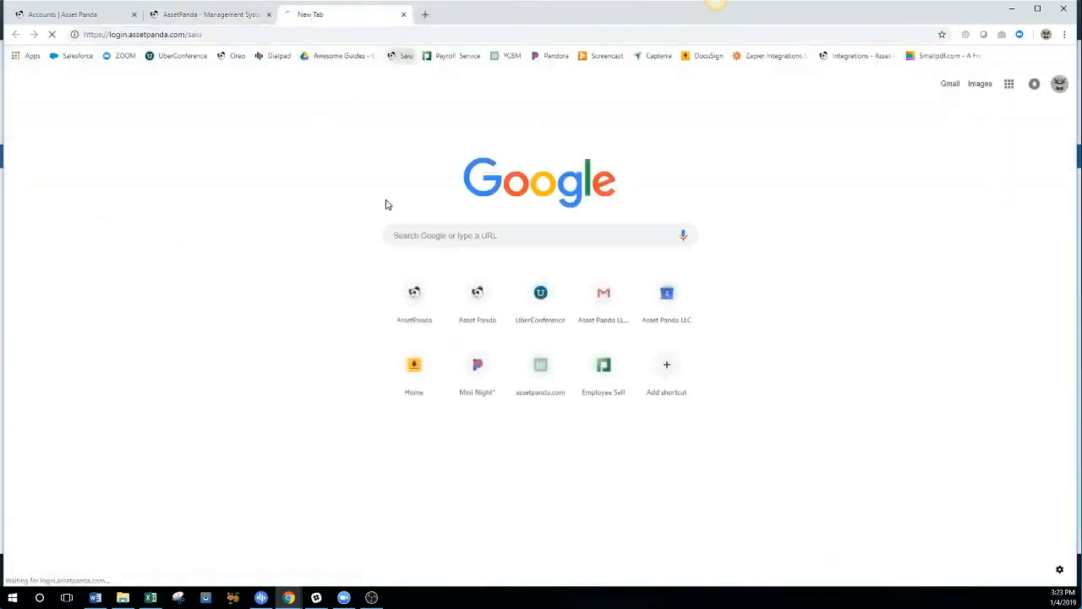
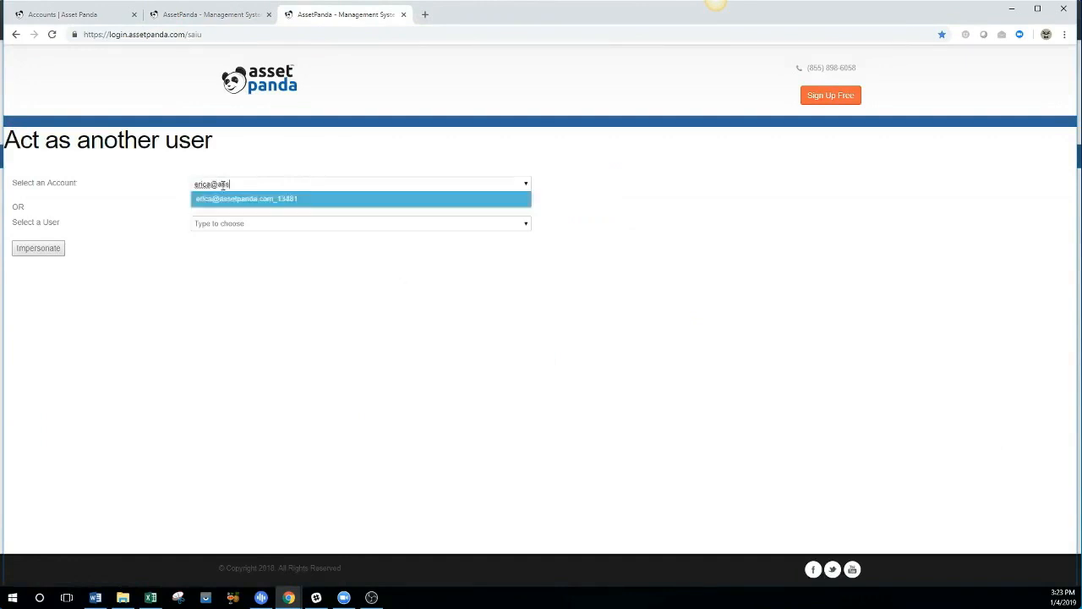
{"action": "left_click", "coordinate": [224, 192]}
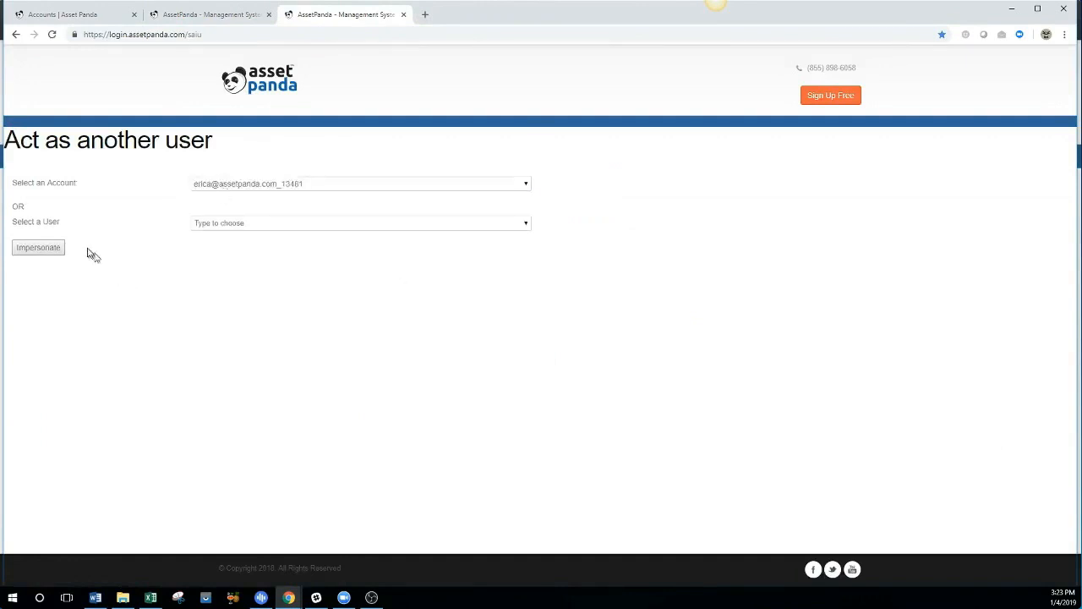
{"action": "left_click", "coordinate": [38, 247]}
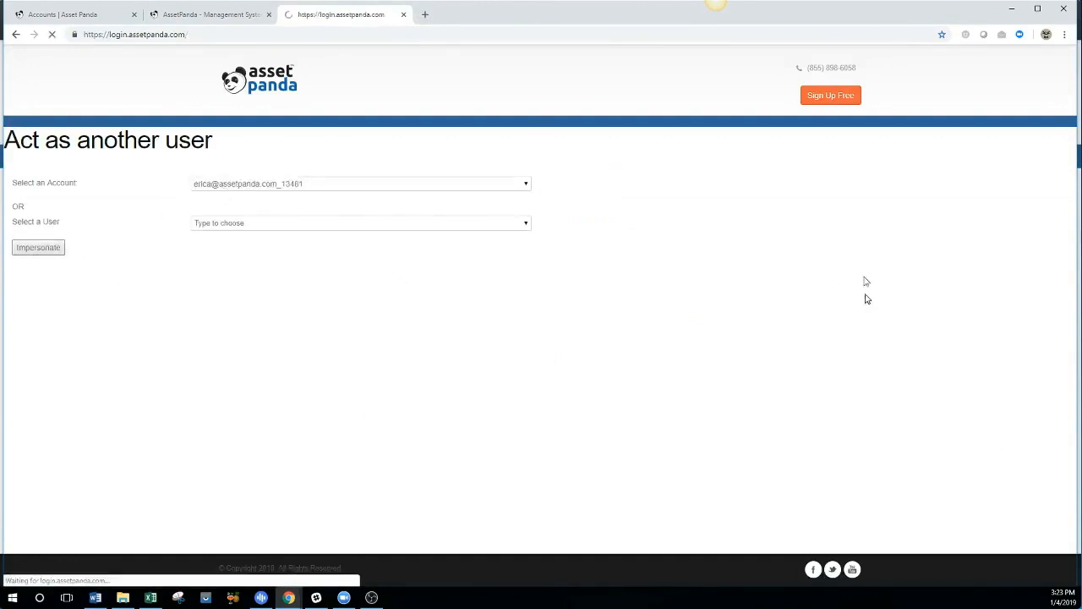
Go to Tools > Barcode Generator and start a new barcode template.
{"action": "left_click", "coordinate": [776, 106]}
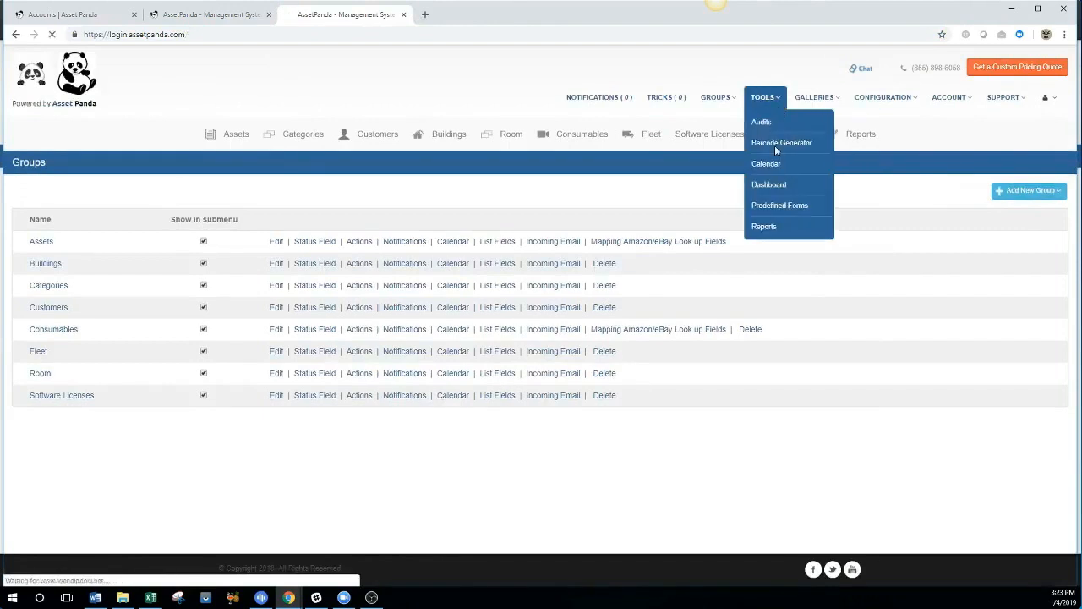
{"action": "left_click", "coordinate": [775, 145]}
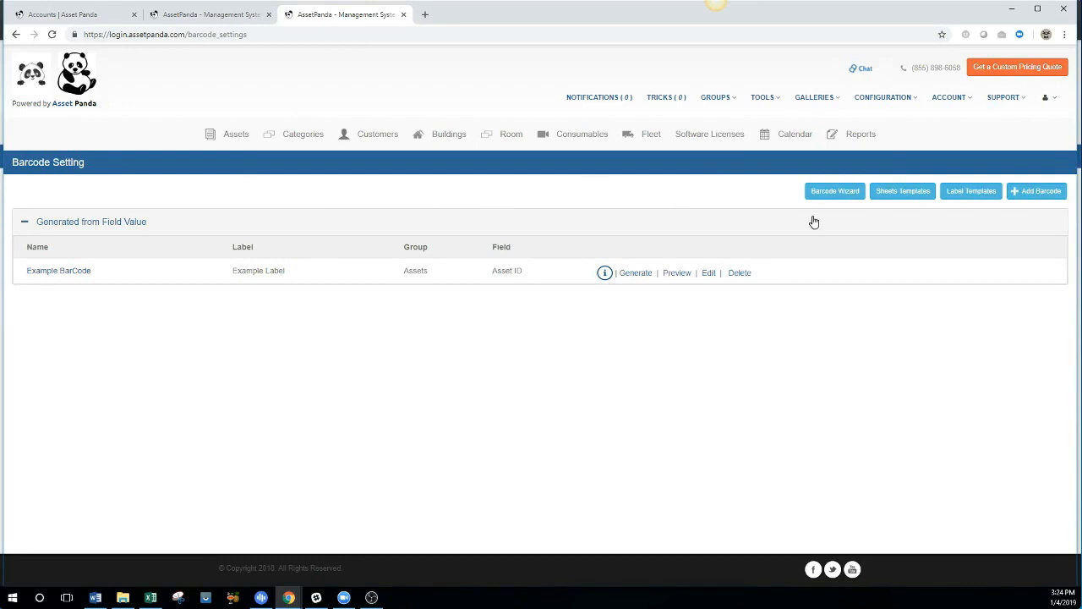
{"action": "left_click", "coordinate": [1010, 193]}
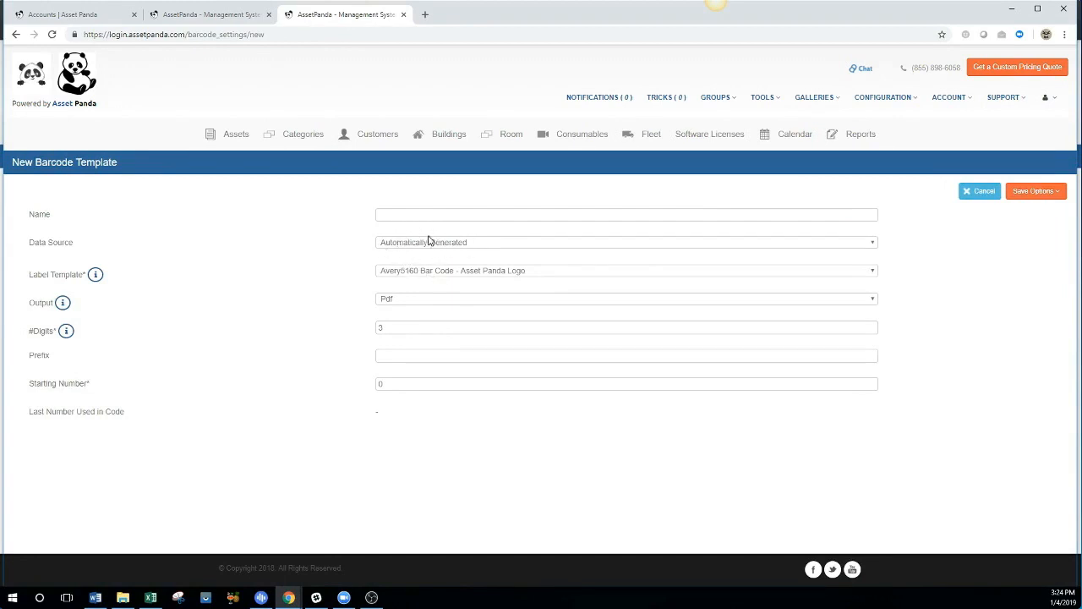
Save barcode template 'Example Auto' with 5 digits, prefix AP and starting number 1000.
{"action": "left_click", "coordinate": [408, 215]}
{"action": "type", "text": "Exam"}
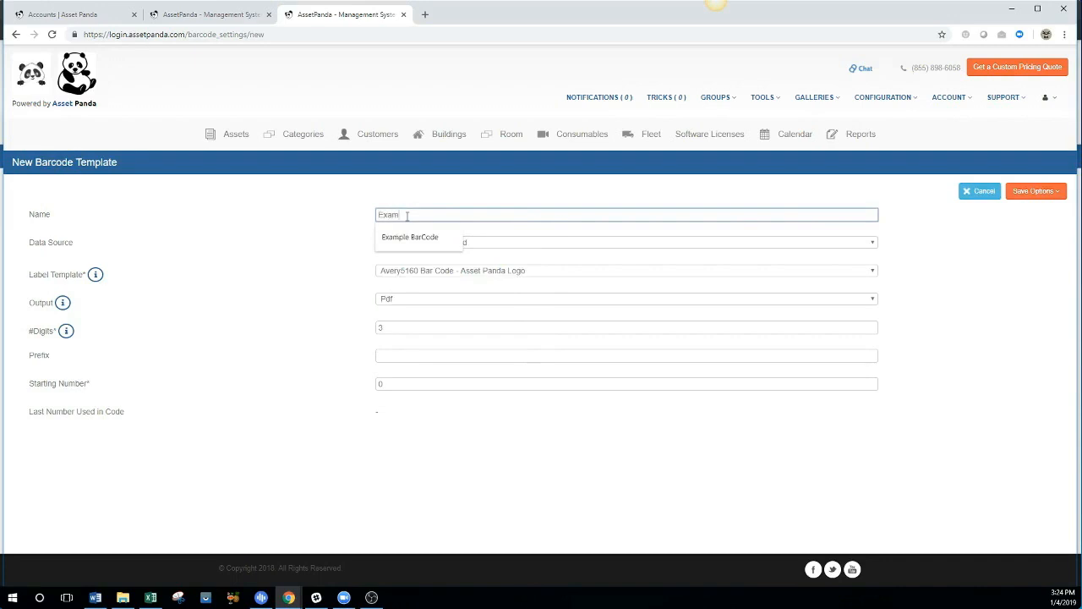
{"action": "type", "text": "ple Auto"}
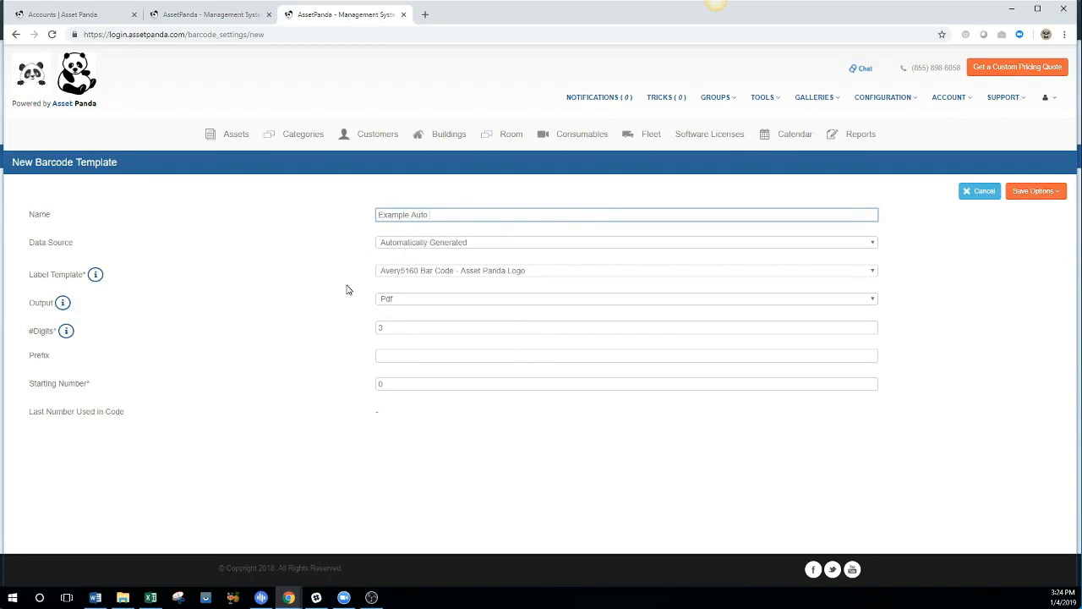
{"action": "left_click", "coordinate": [403, 329]}
{"action": "type", "text": "8"}
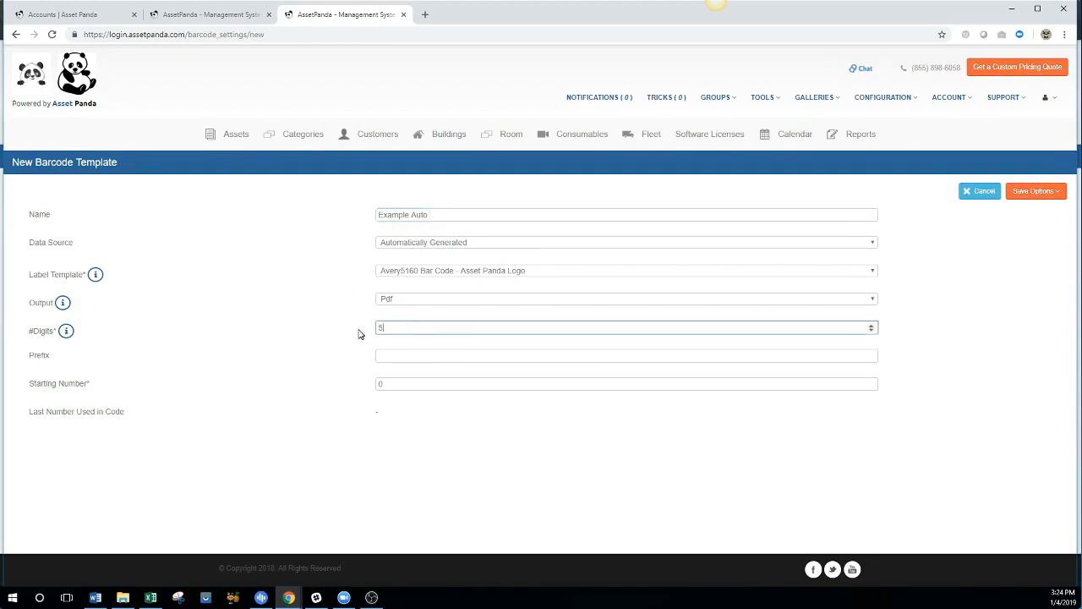
{"action": "left_click", "coordinate": [410, 355]}
{"action": "type", "text": "AP"}
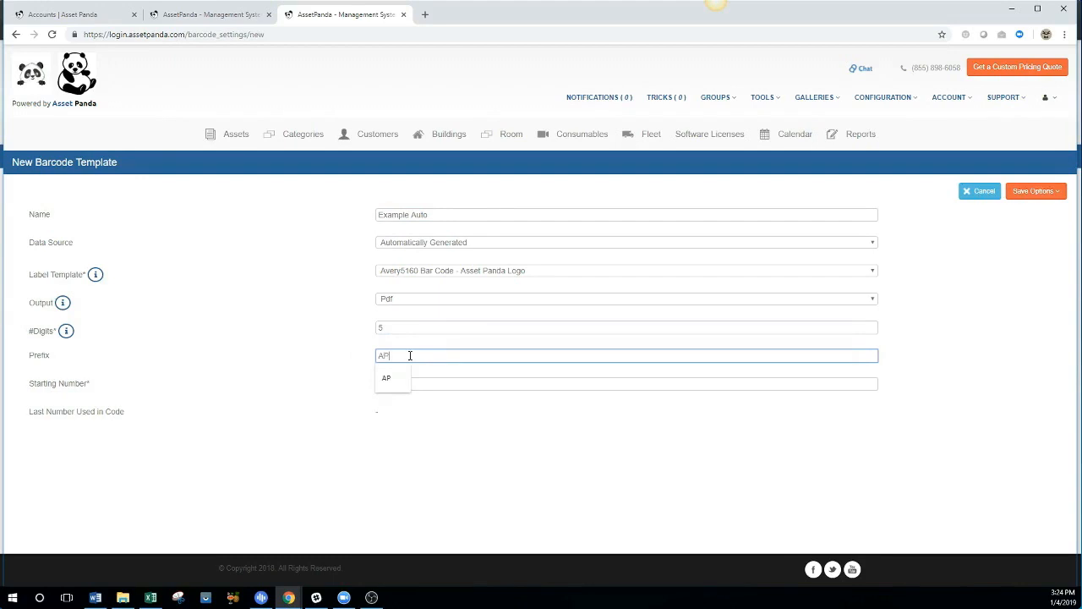
{"action": "left_click", "coordinate": [338, 392]}
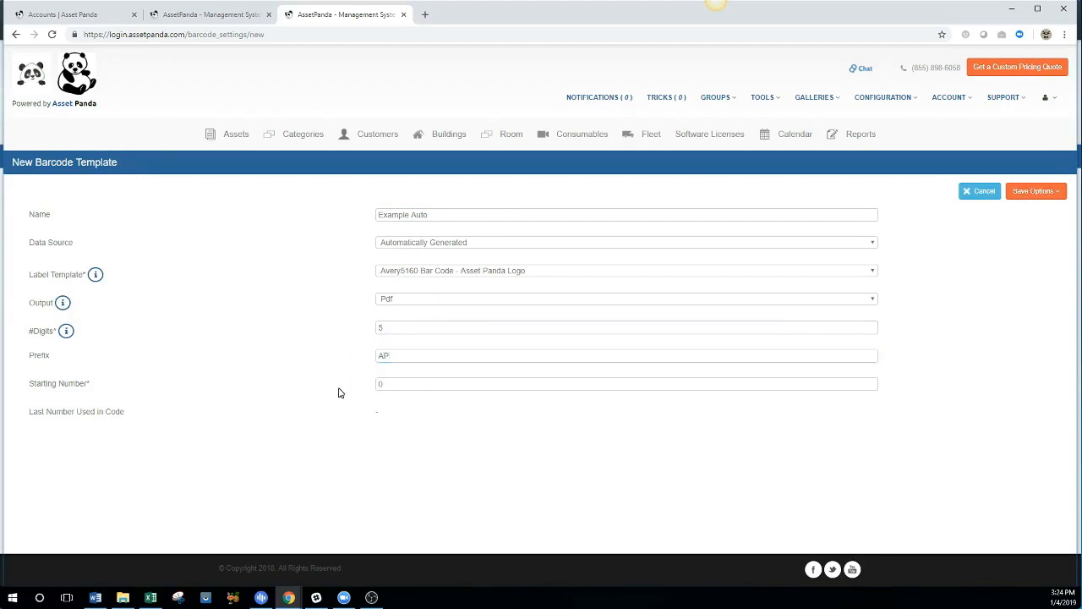
{"action": "left_click_drag", "start_coordinate": [398, 384], "coordinate": [357, 390]}
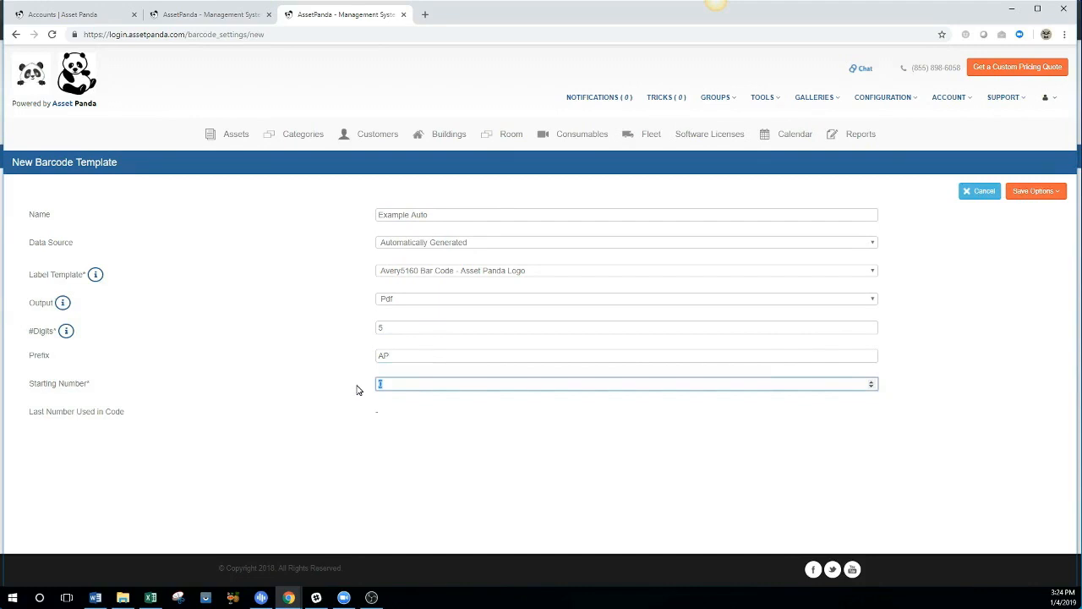
{"action": "type", "text": "1000"}
{"action": "left_click", "coordinate": [1030, 193]}
{"action": "left_click", "coordinate": [1014, 212]}
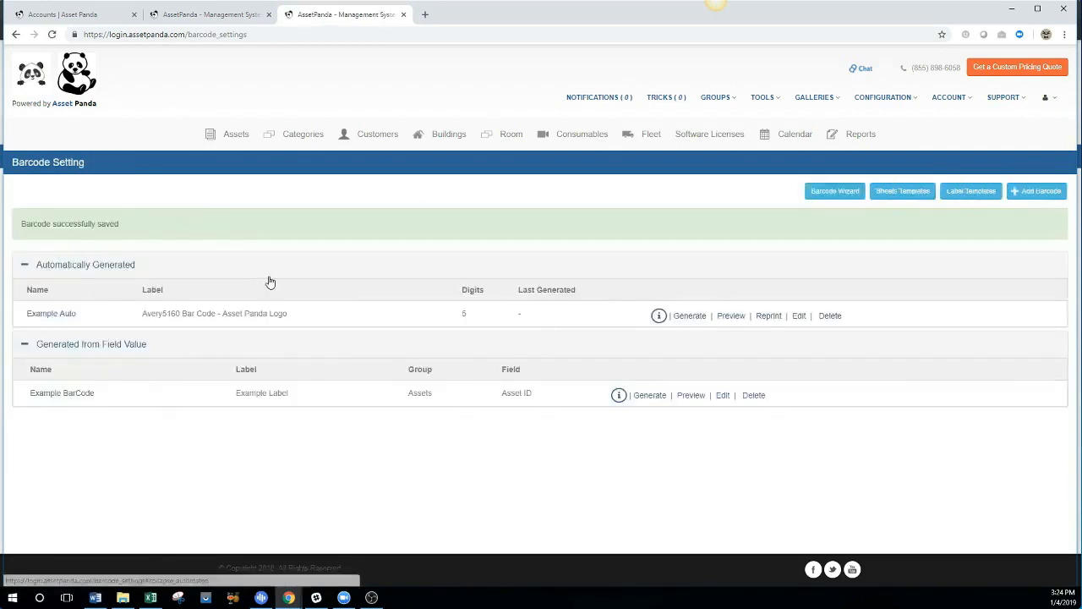
Review the Example Auto template's generation settings (next code AP1000), then go to the 27-asset Assets list.
{"action": "left_click", "coordinate": [696, 318]}
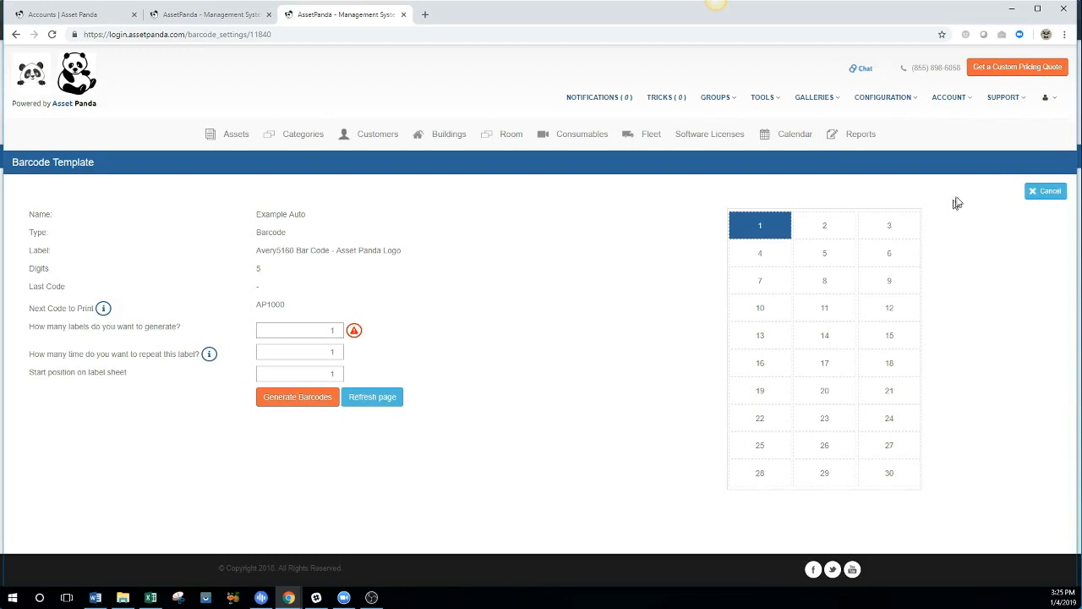
{"action": "left_click", "coordinate": [235, 137]}
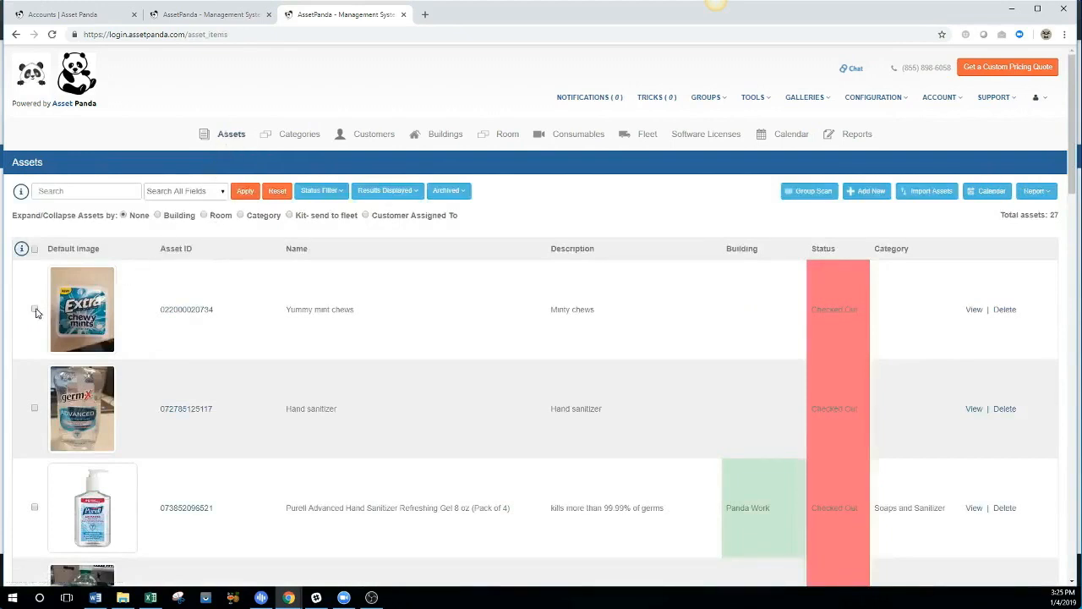
For the Yummy mint chews asset, select the Example BarCode template starting at label position 11.
{"action": "left_click", "coordinate": [202, 311]}
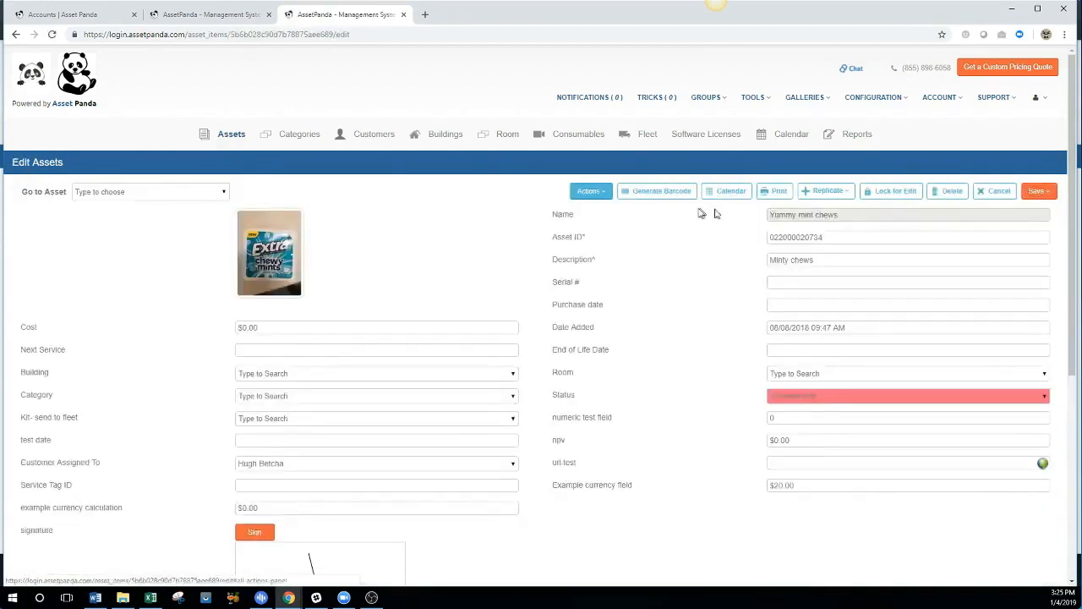
{"action": "left_click", "coordinate": [663, 198]}
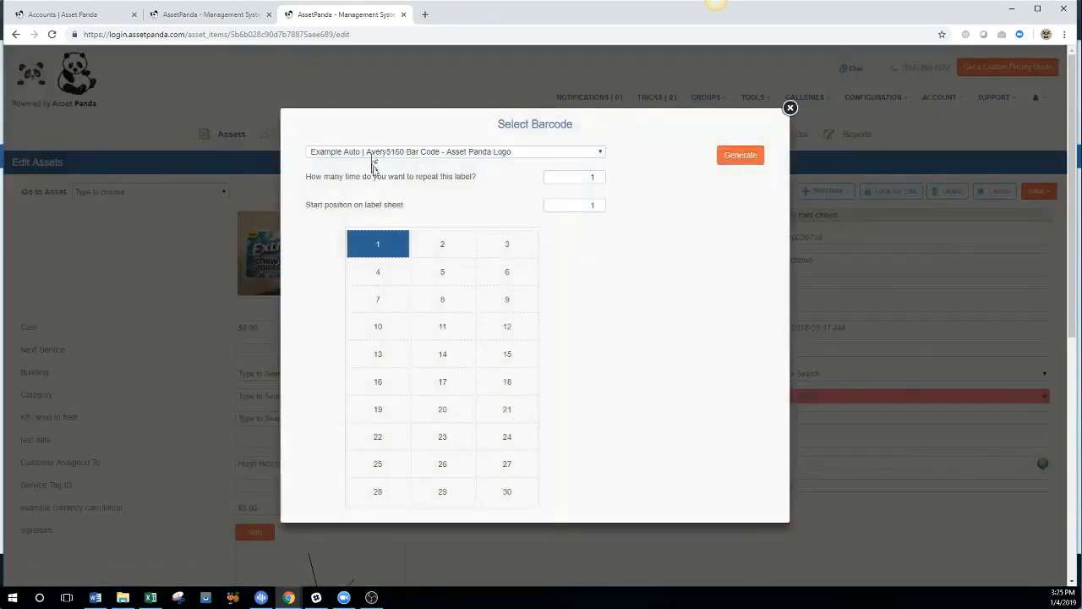
{"action": "left_click", "coordinate": [433, 156]}
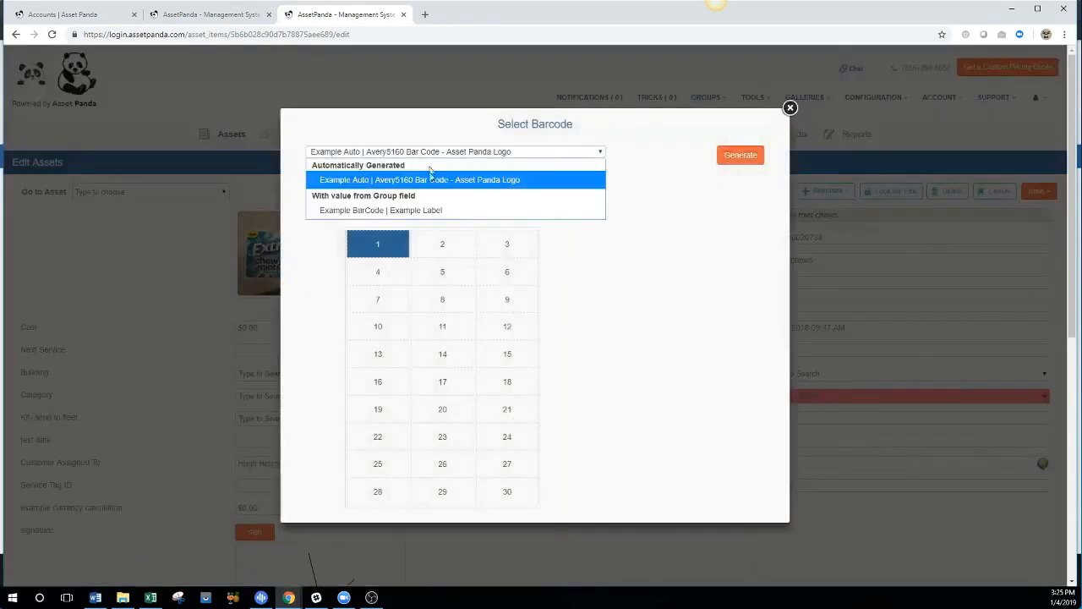
{"action": "left_click", "coordinate": [434, 211]}
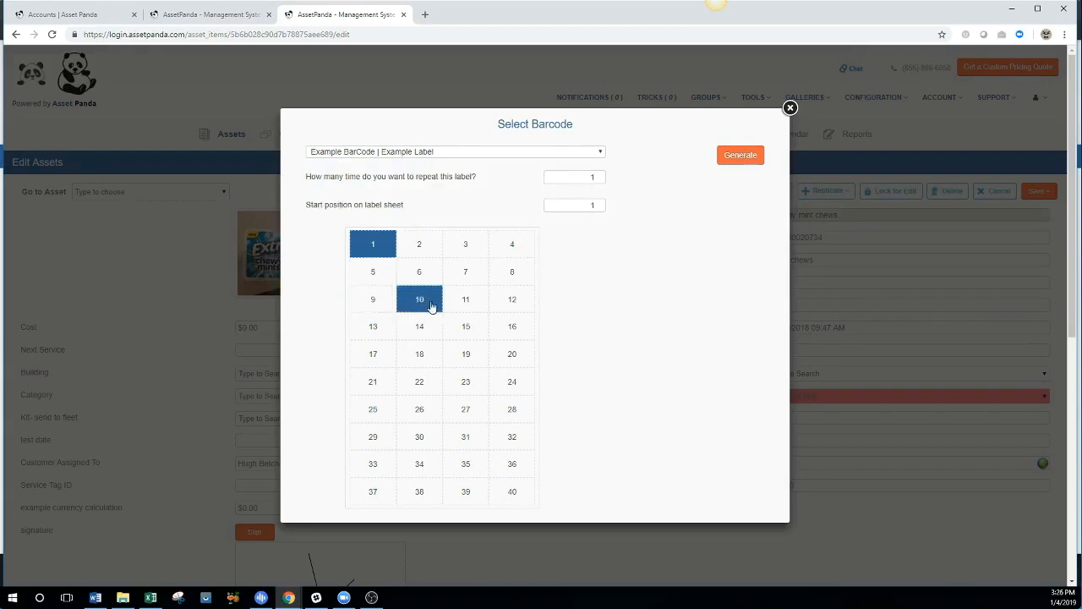
{"action": "left_click", "coordinate": [466, 305]}
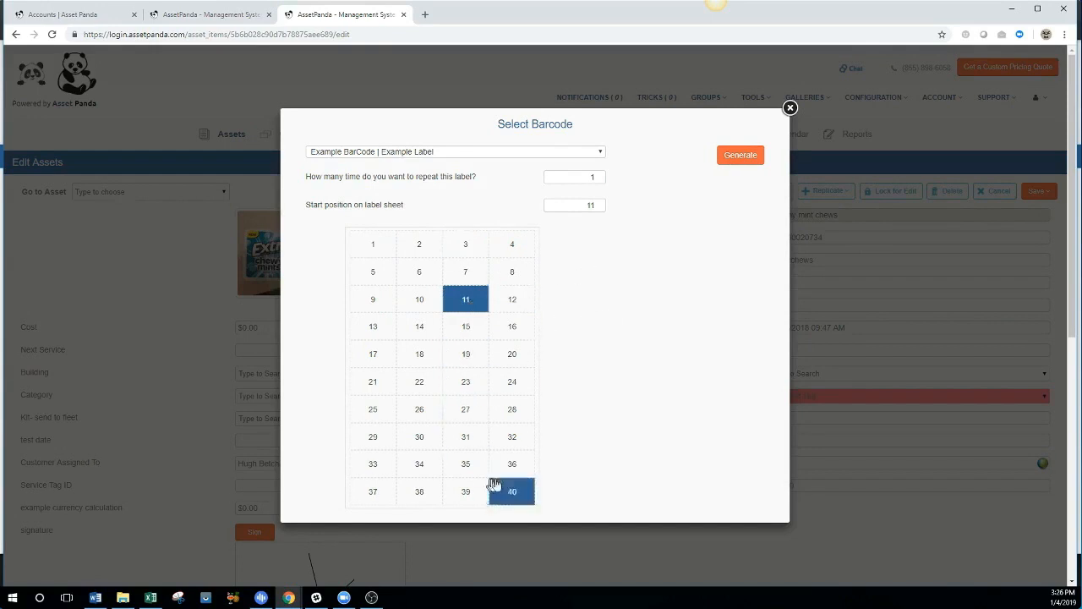
Close the barcode options without generating, and open the Support Portal in a new tab.
{"action": "left_click", "coordinate": [790, 109]}
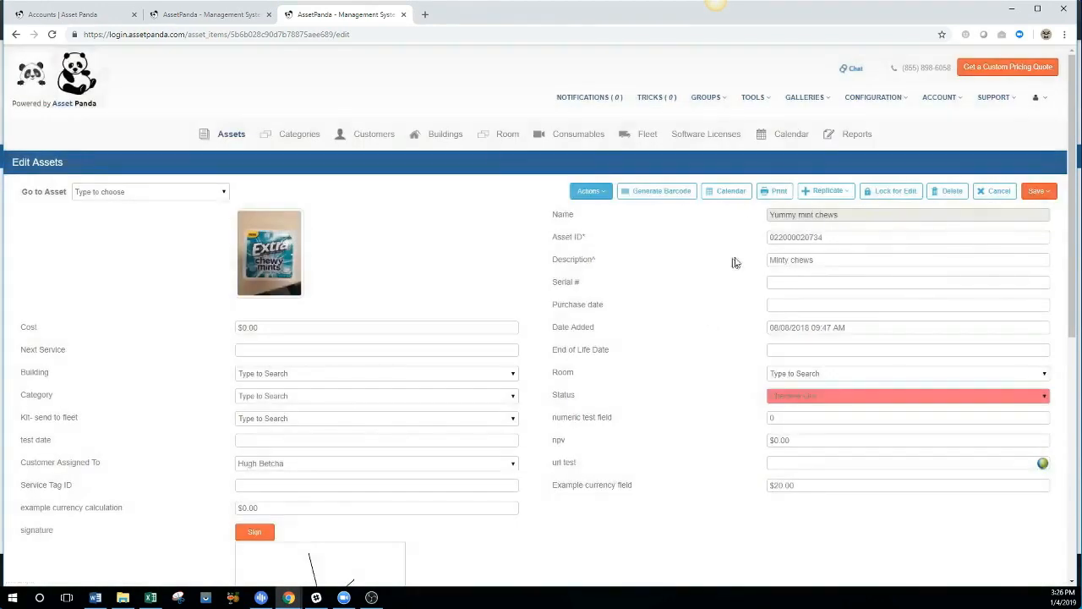
{"action": "left_click", "coordinate": [758, 100]}
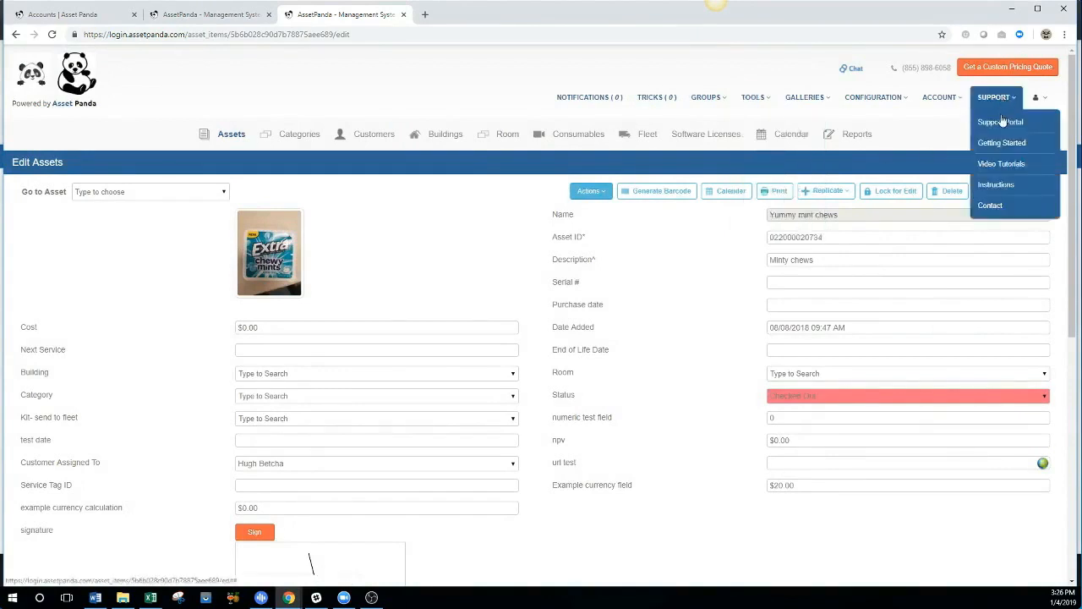
{"action": "left_click", "coordinate": [1001, 123]}
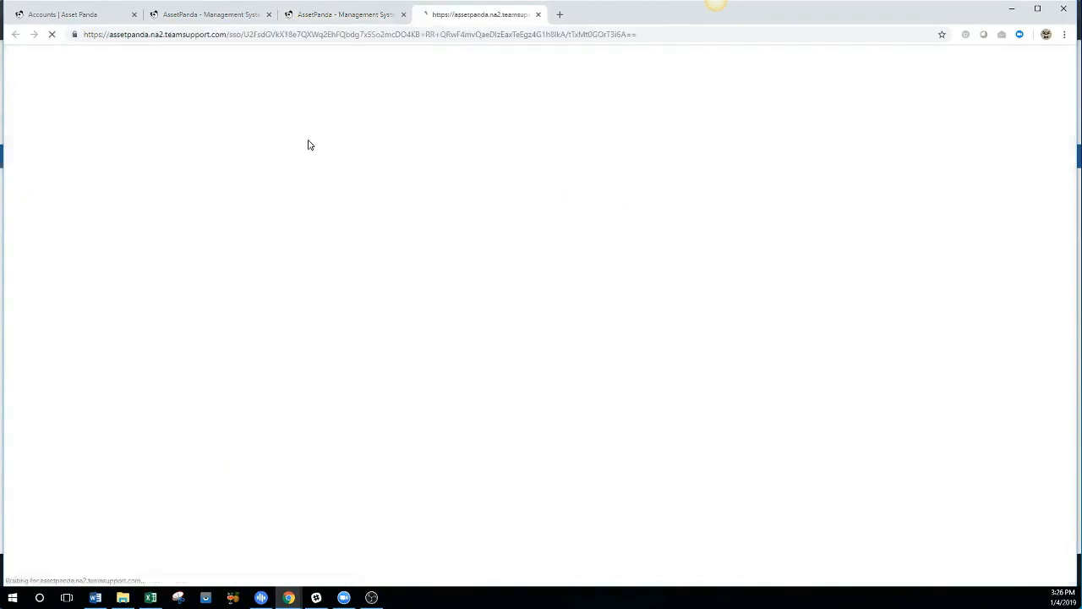